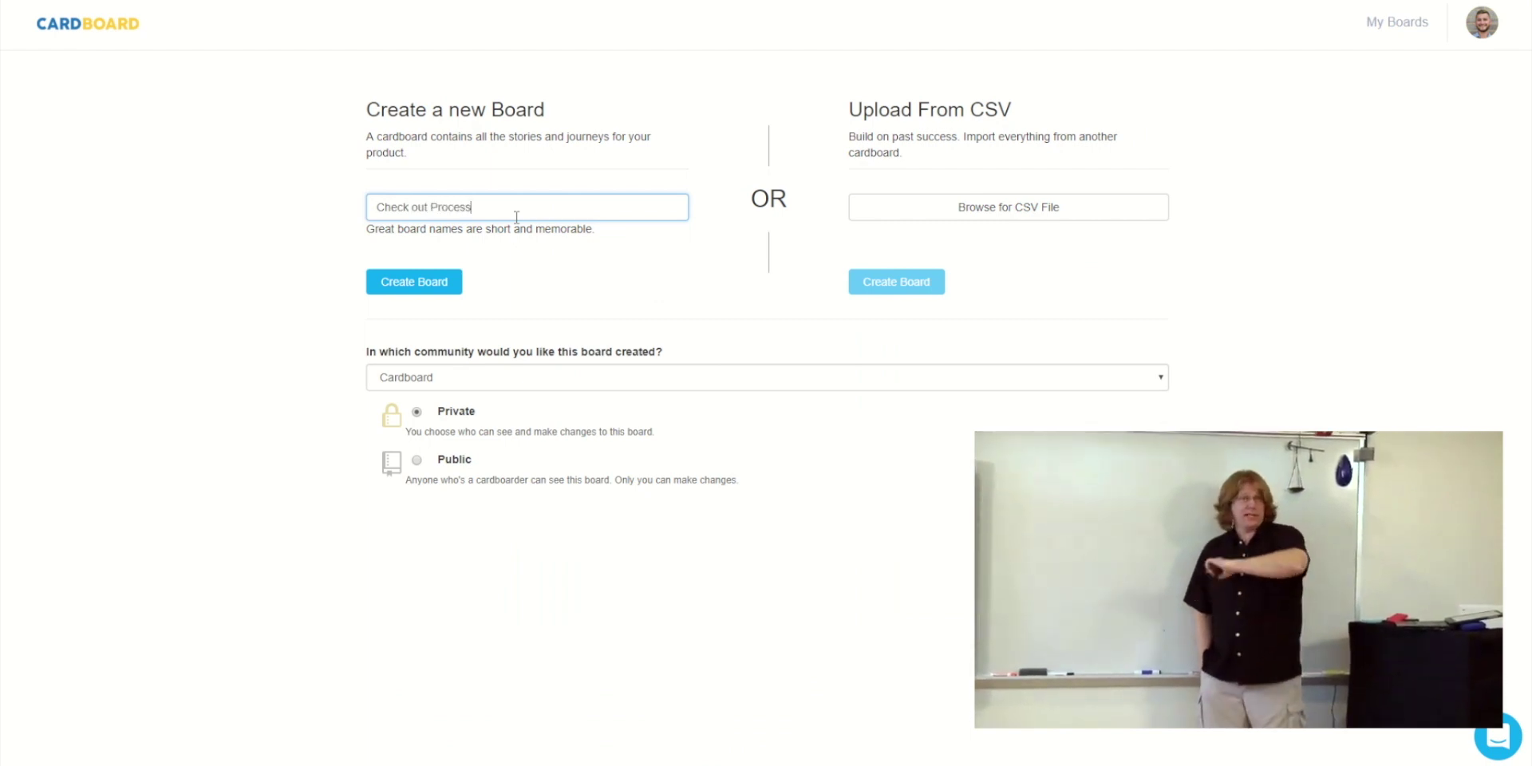
Create the "Check out Process" board and add a green card reading "Check People out".
{"action": "left_click", "coordinate": [457, 279]}
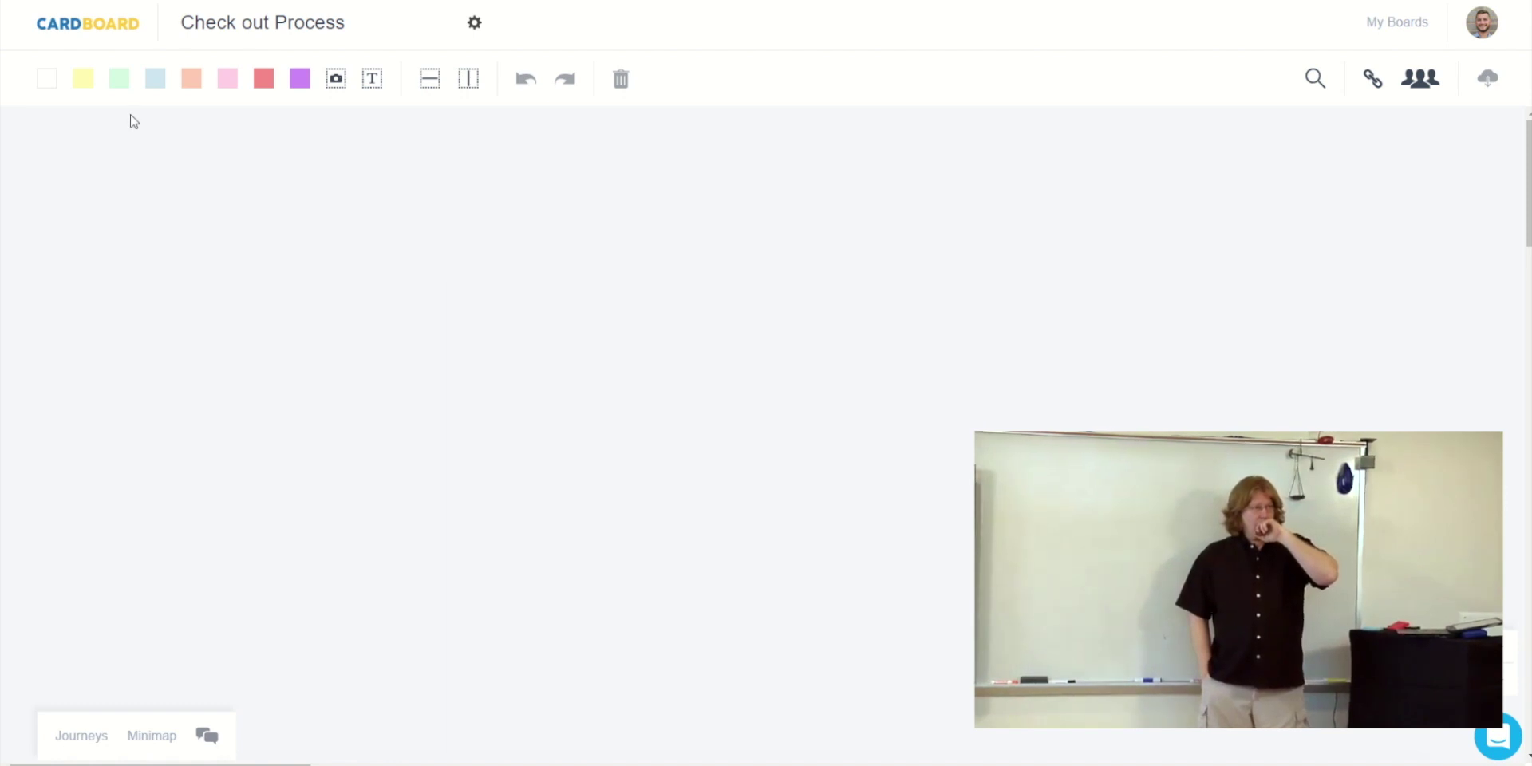
{"action": "left_click_drag", "start_coordinate": [119, 78], "coordinate": [274, 336]}
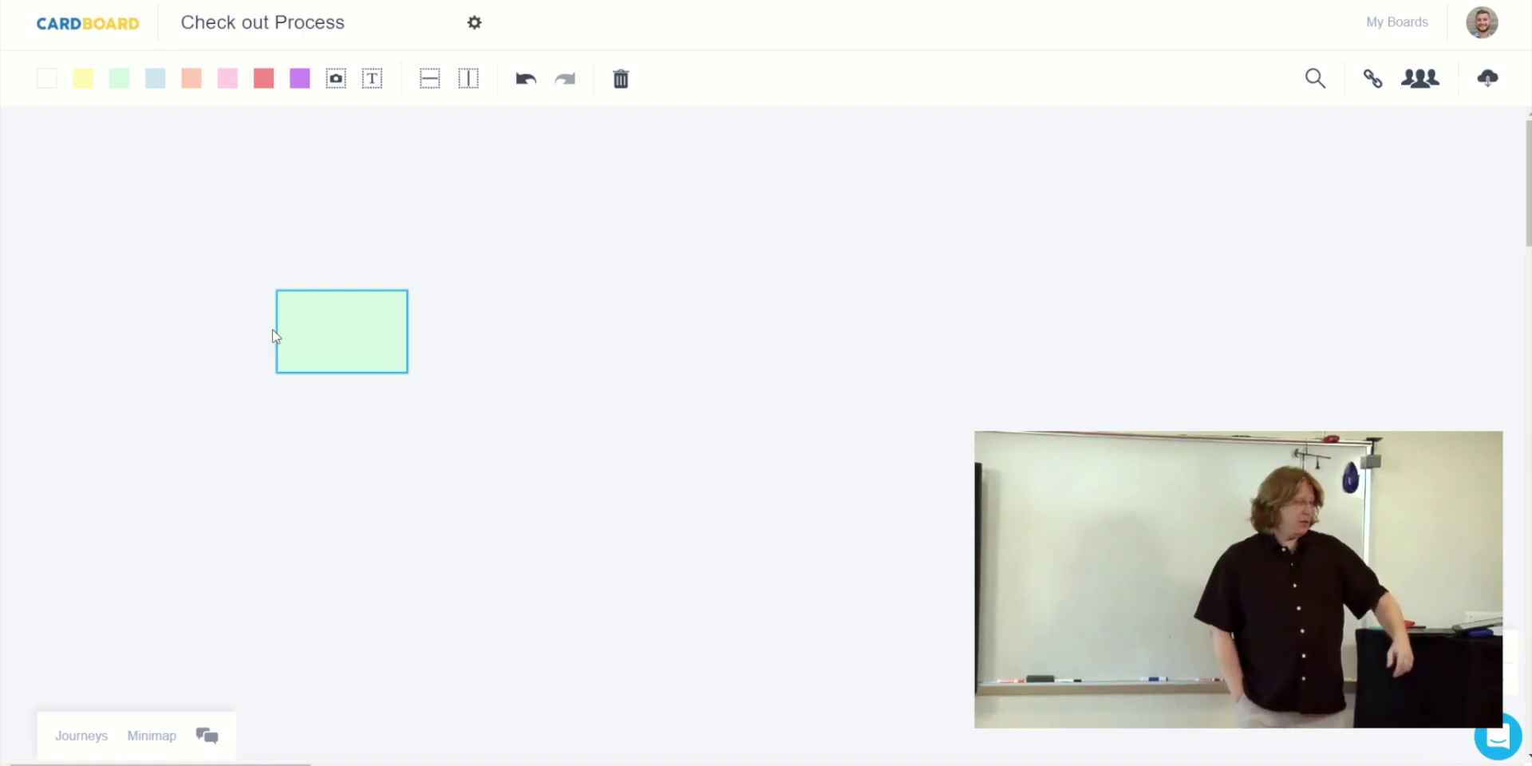
{"action": "left_click", "coordinate": [332, 328]}
{"action": "type", "text": "Check People out"}
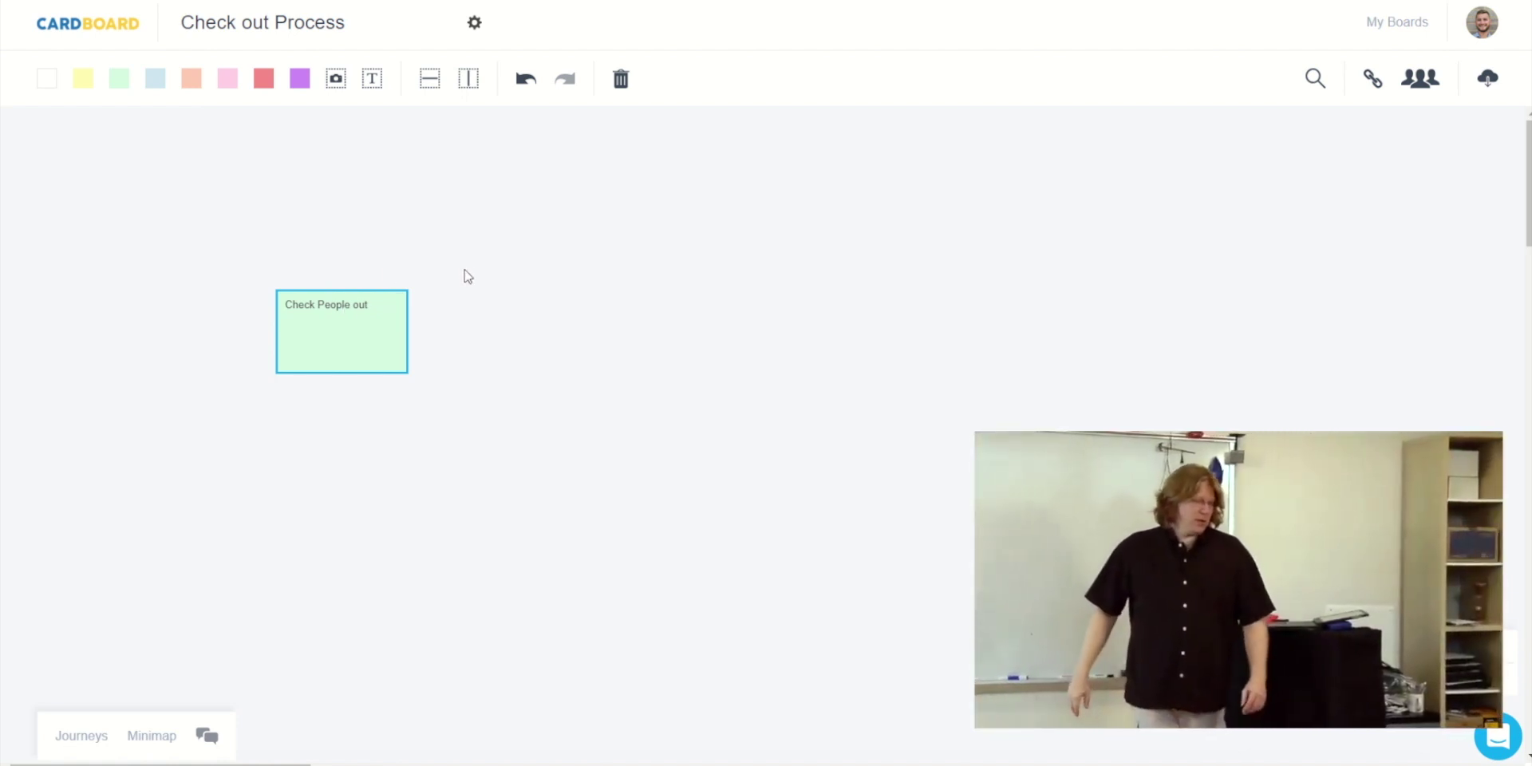
Add green cards reading "Process returns" and "Process an exchange" in sequence to the right of the "Check People out" card.
{"action": "left_click_drag", "start_coordinate": [119, 77], "coordinate": [476, 349]}
{"action": "type", "text": "P"}
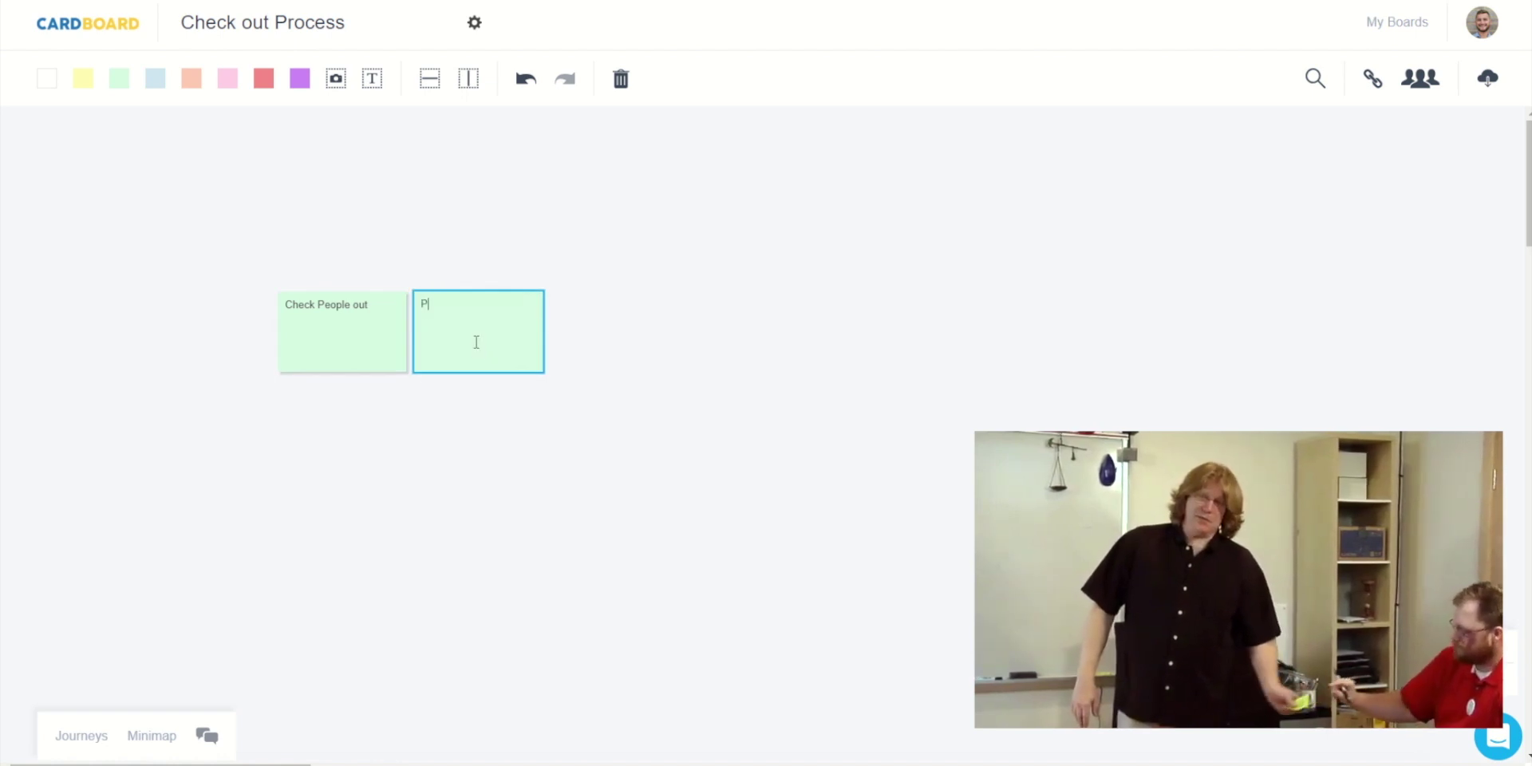
{"action": "type", "text": "rocess returns"}
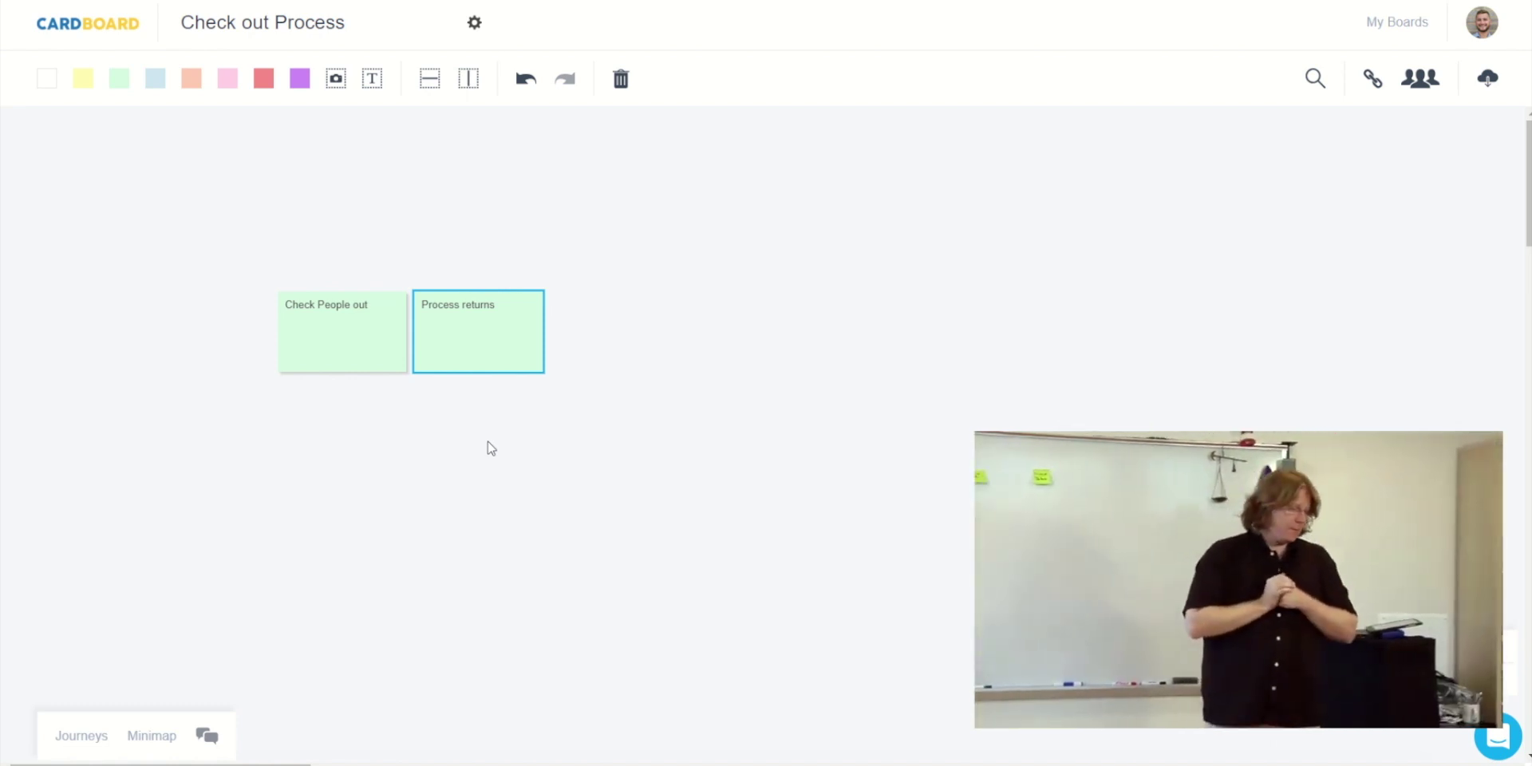
{"action": "left_click_drag", "start_coordinate": [118, 77], "coordinate": [629, 341]}
{"action": "type", "text": "Process an "}
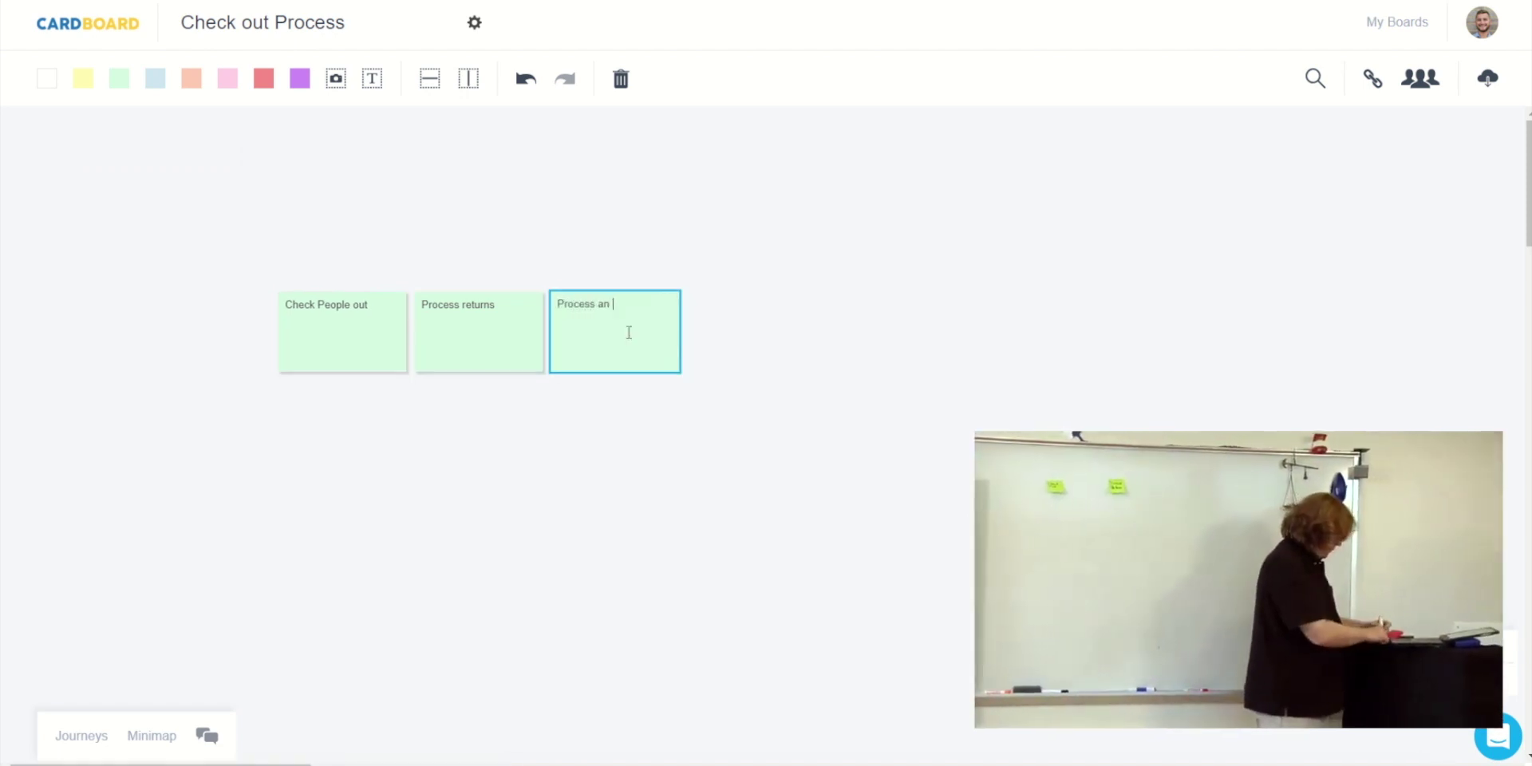
{"action": "type", "text": "exchange"}
{"action": "key", "text": "Return"}
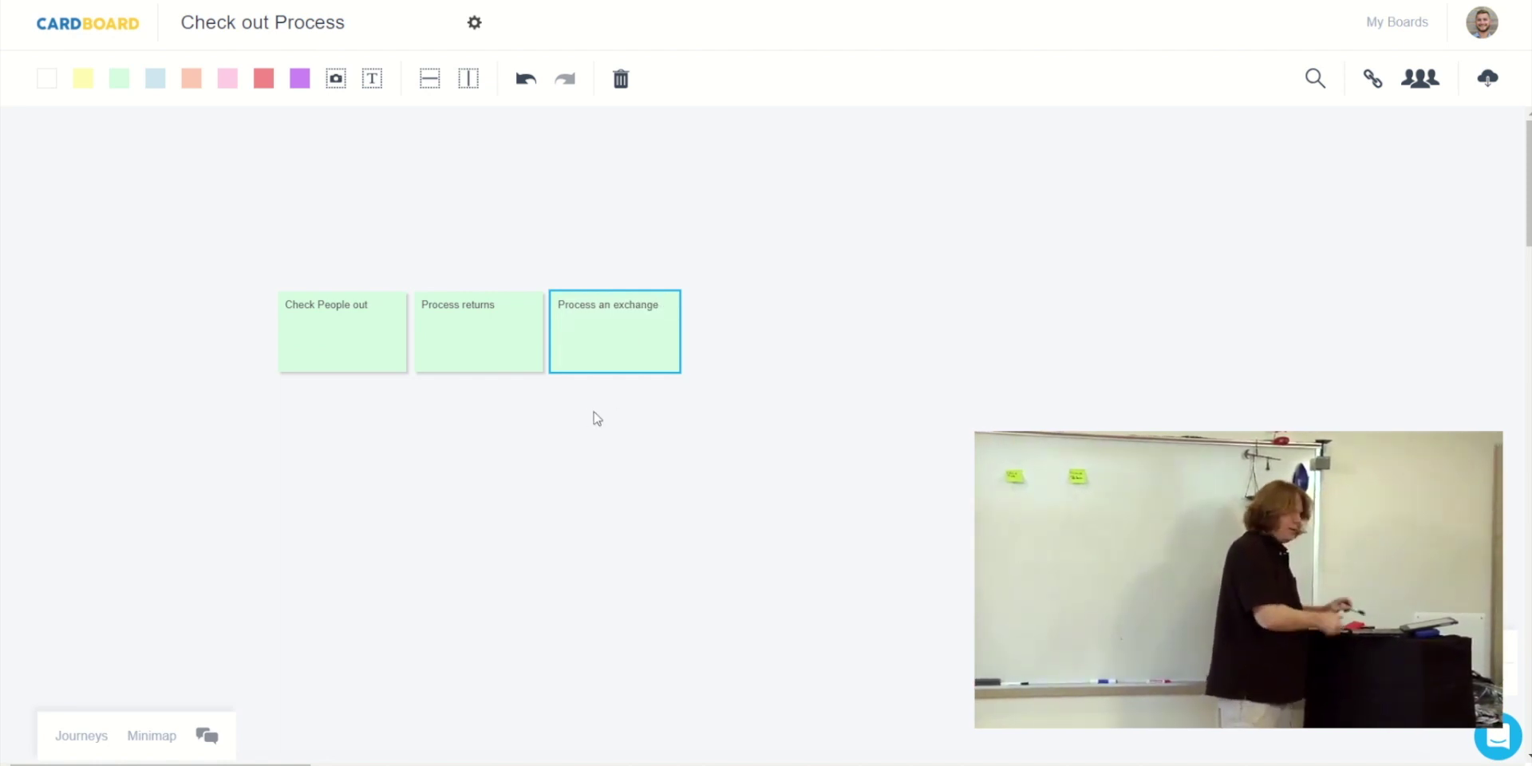
Add a green "Log in" card at the start of the green row and a green "Log out" card at its end.
{"action": "left_click_drag", "start_coordinate": [119, 78], "coordinate": [171, 343]}
{"action": "left_click", "coordinate": [171, 343]}
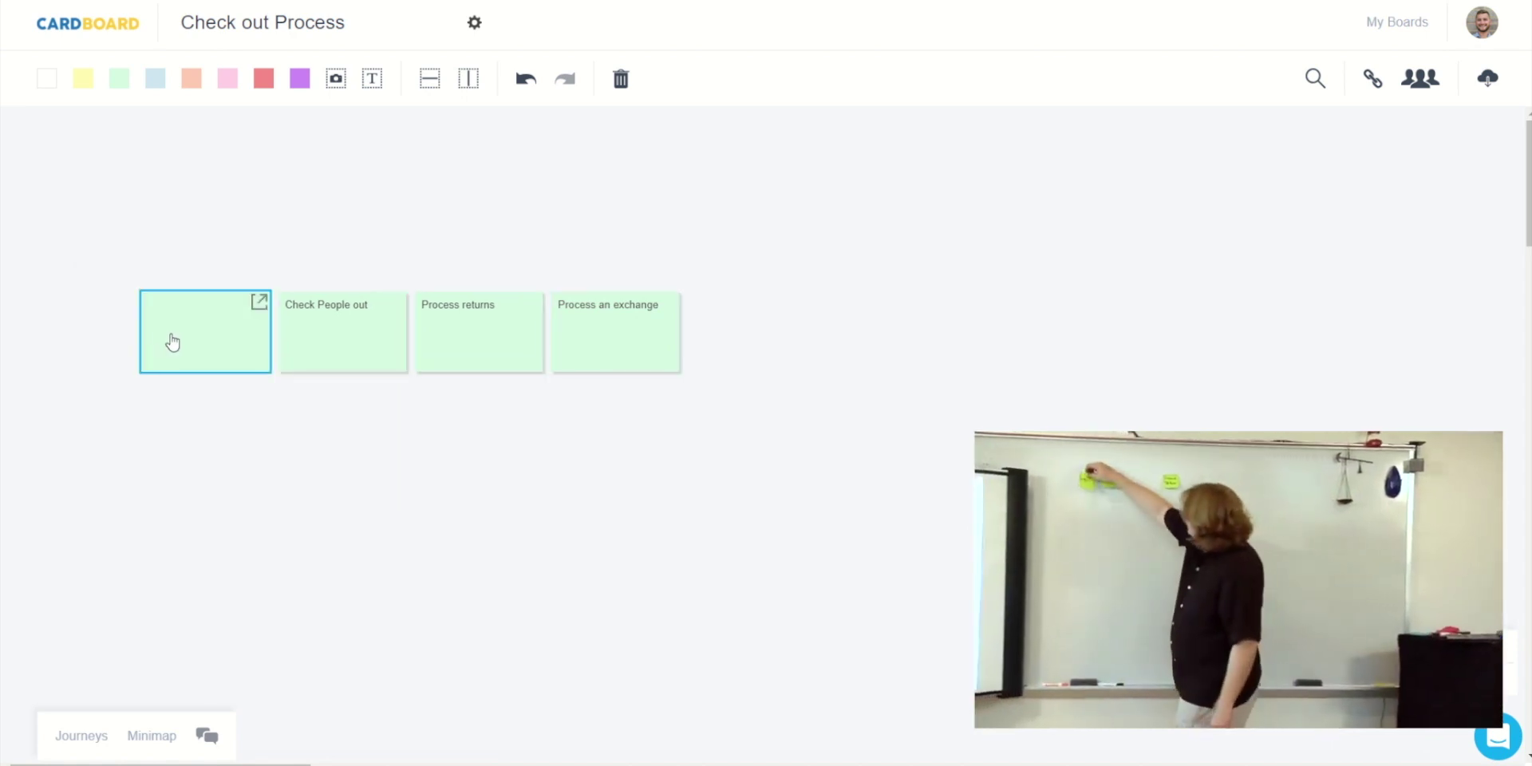
{"action": "type", "text": "Log in"}
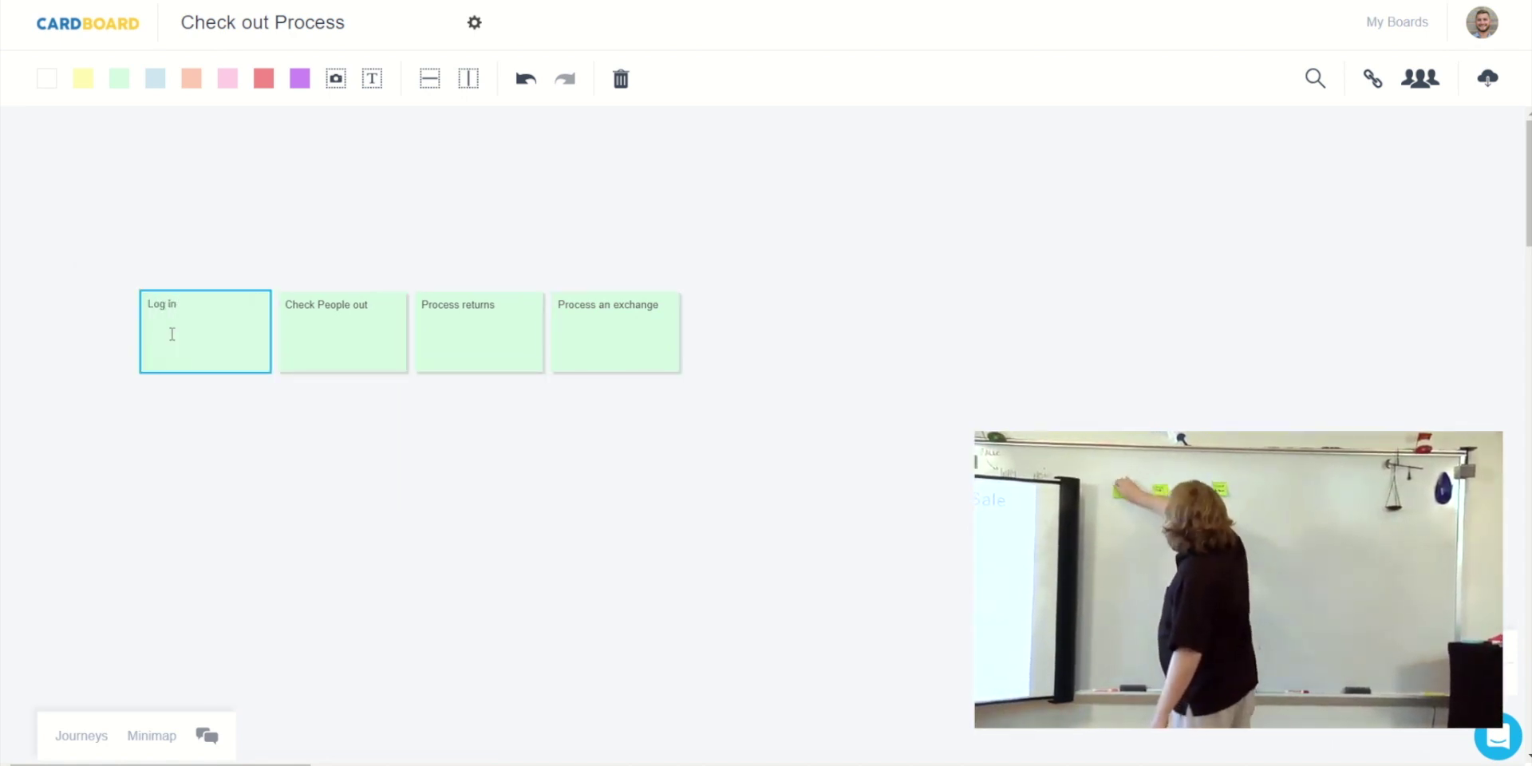
{"action": "left_click", "coordinate": [119, 78]}
{"action": "left_click_drag", "start_coordinate": [220, 159], "coordinate": [739, 338]}
{"action": "left_click", "coordinate": [739, 338]}
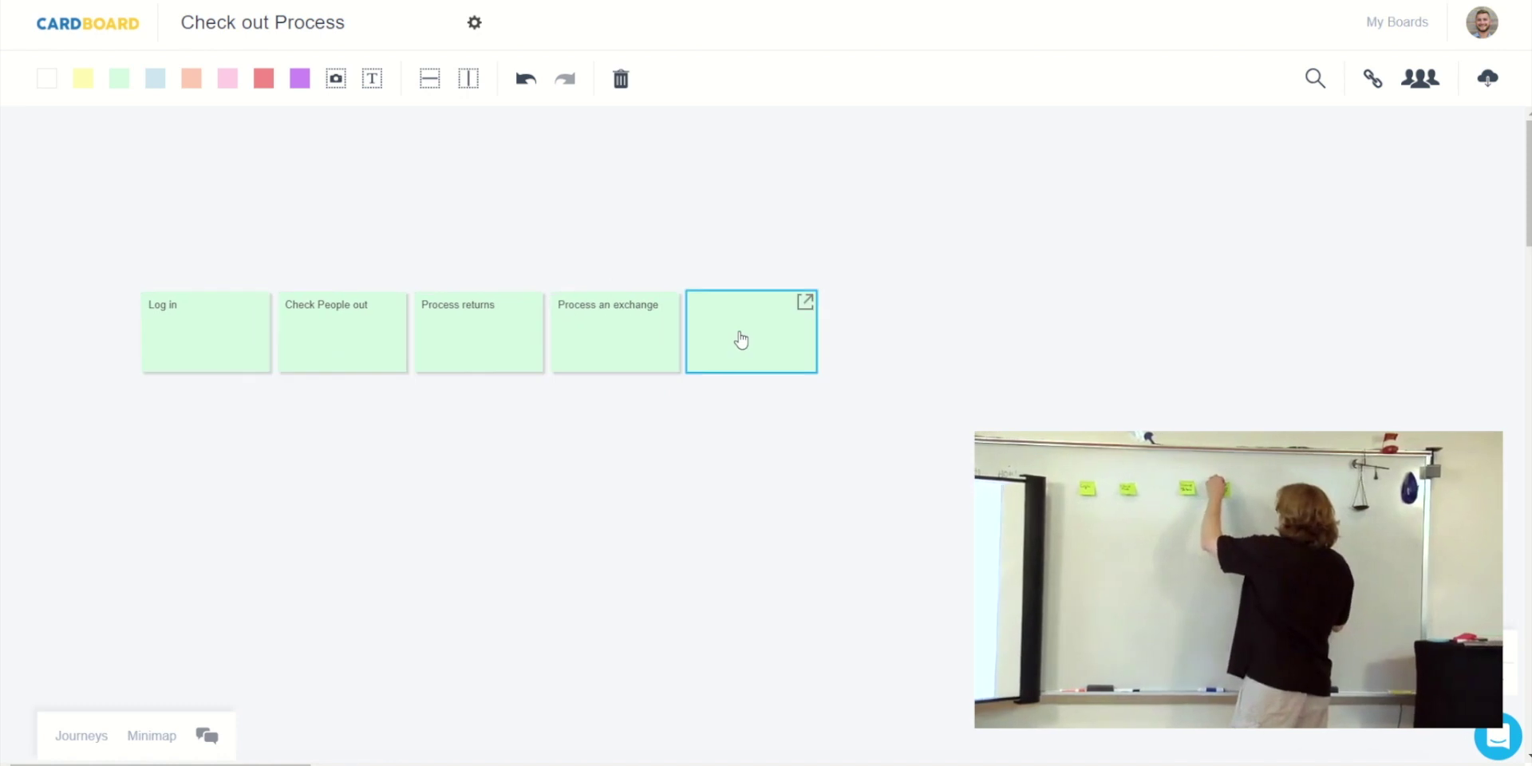
{"action": "type", "text": "Log out"}
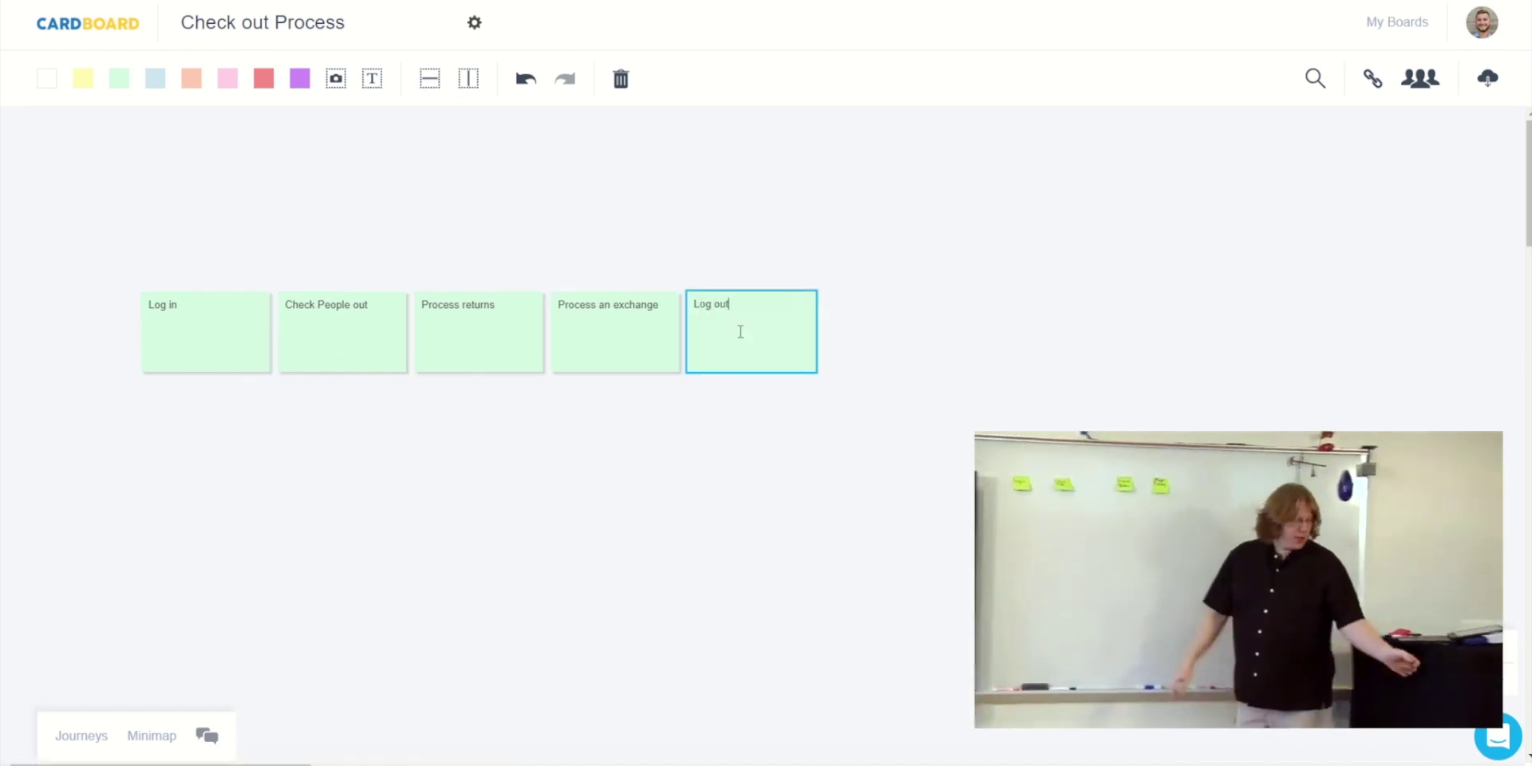
{"action": "left_click", "coordinate": [868, 448]}
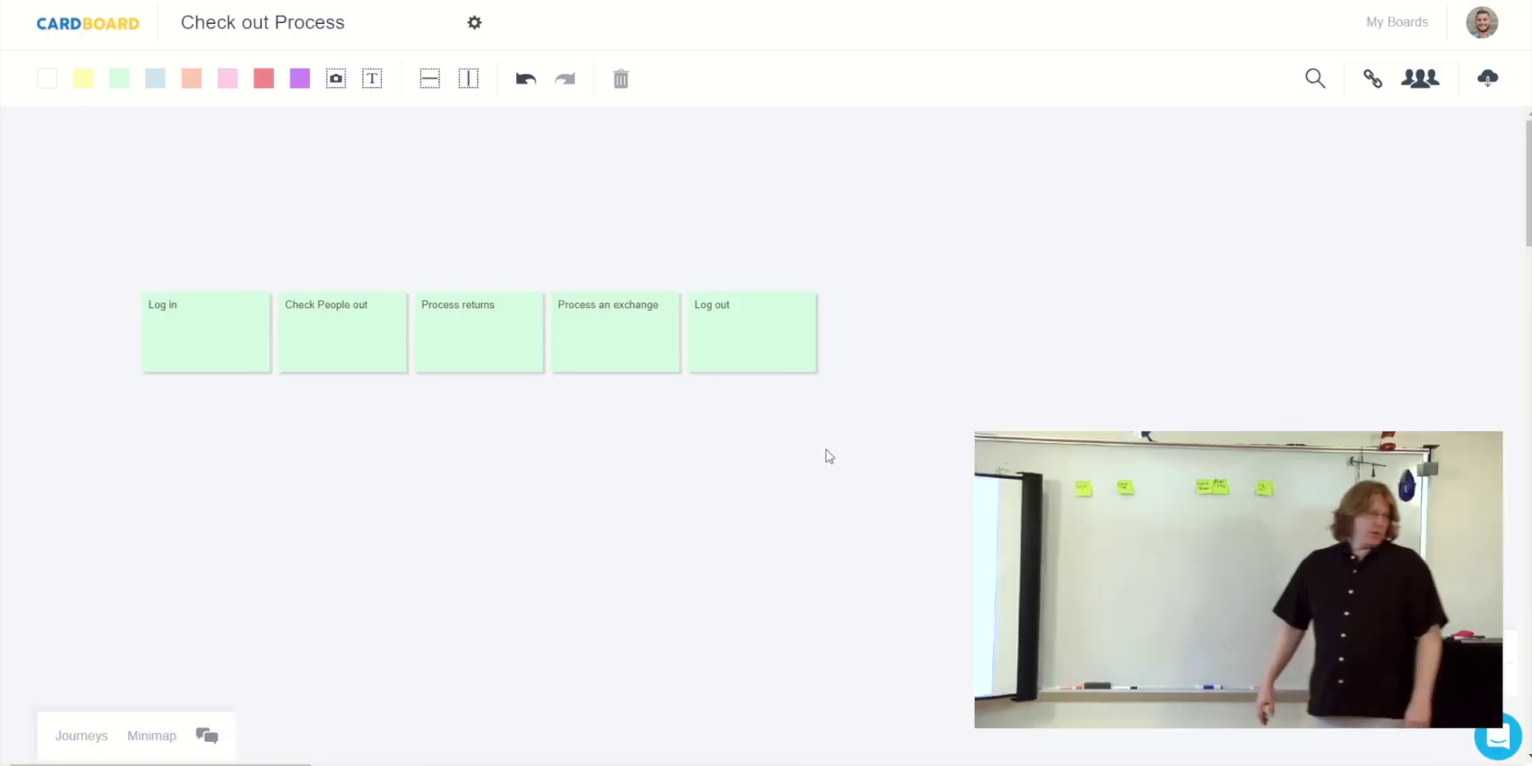
Add an orange "Scans items" card below "Check People out" and shift the three green cards after it two columns right.
{"action": "left_click_drag", "start_coordinate": [191, 77], "coordinate": [346, 410]}
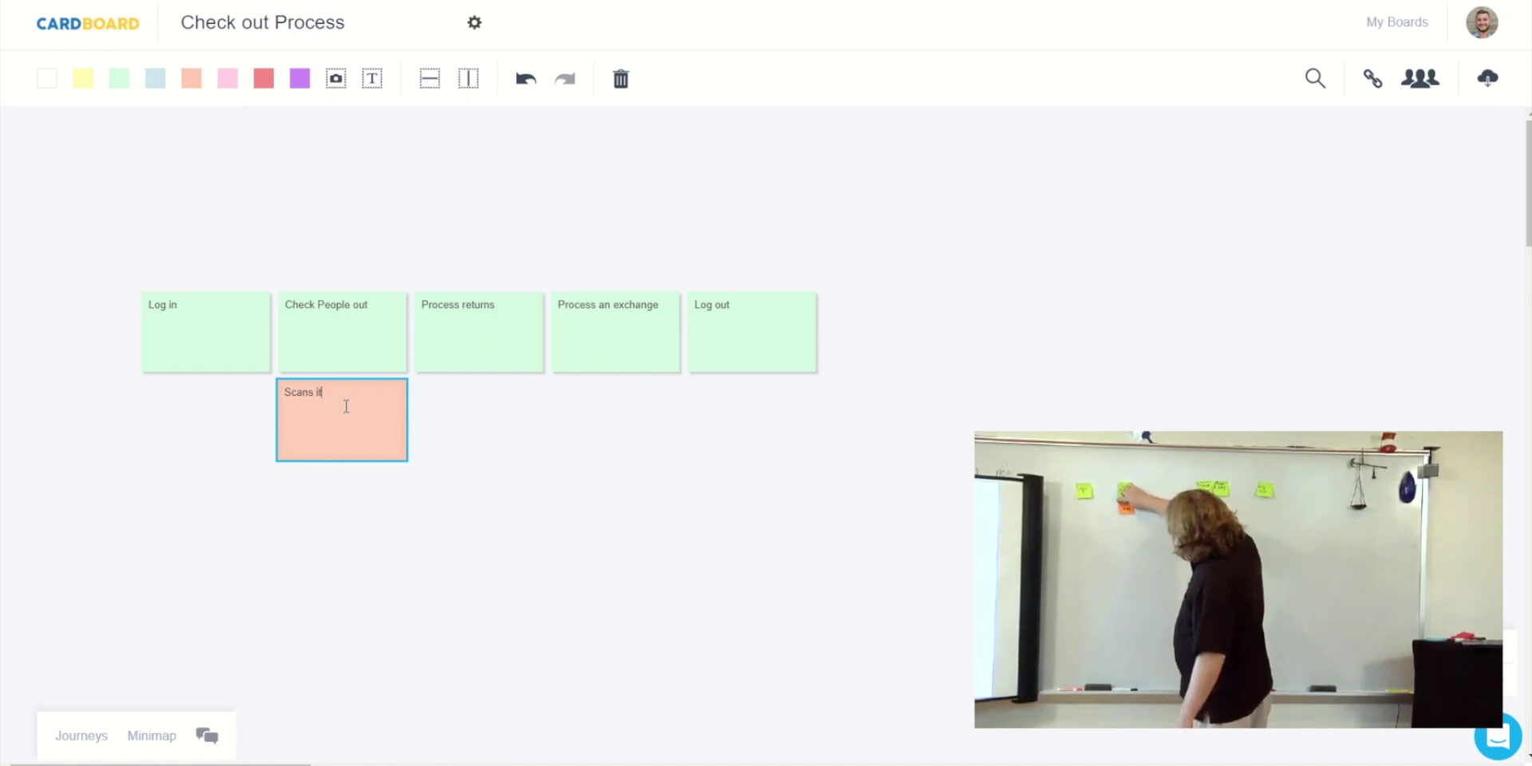
{"action": "left_click_drag", "start_coordinate": [490, 271], "coordinate": [821, 375]}
{"action": "left_click_drag", "start_coordinate": [582, 370], "coordinate": [756, 340]}
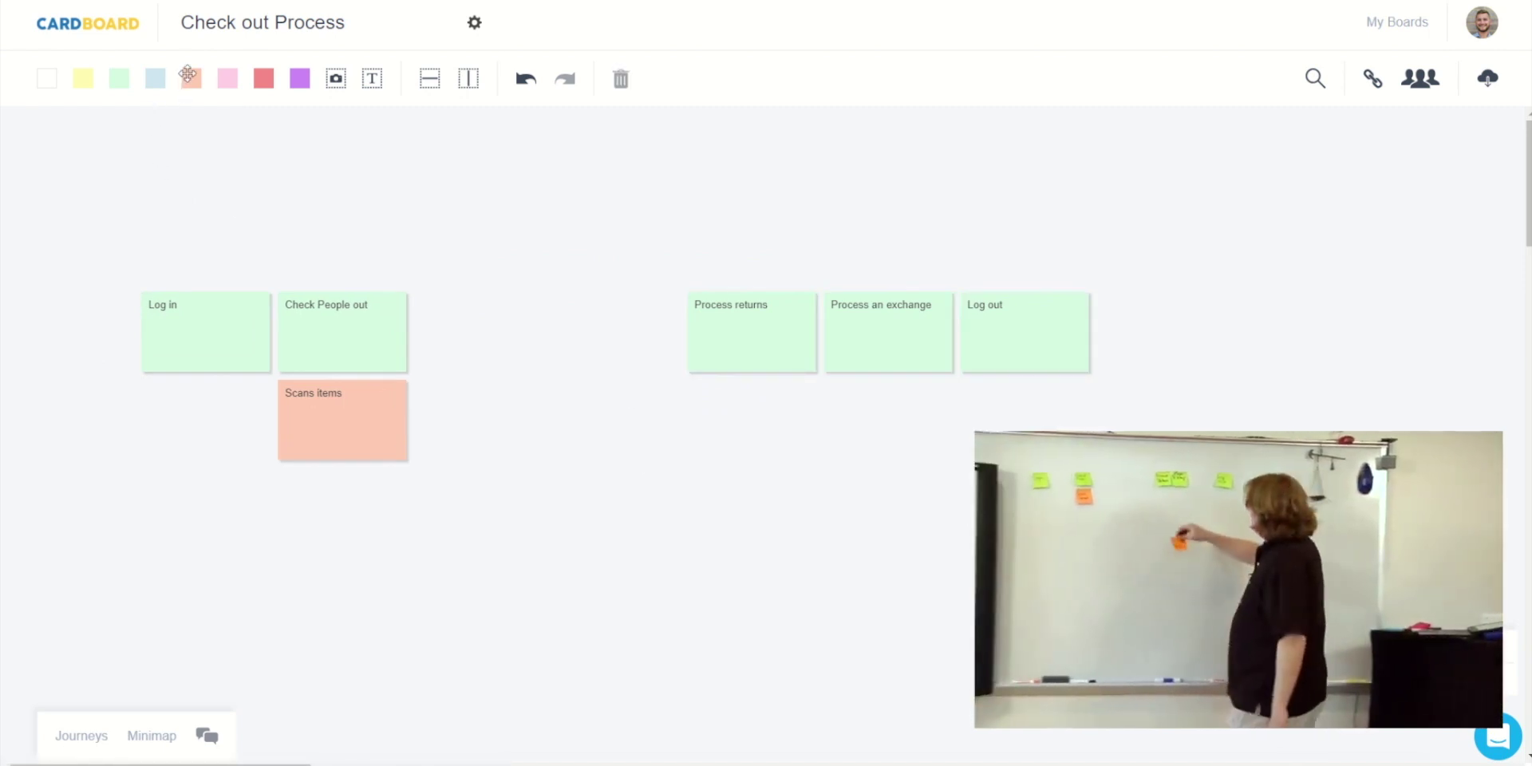
Add orange cards reading "Calculates the total" and "Takes payment" to the right of "Scans items".
{"action": "left_click_drag", "start_coordinate": [187, 73], "coordinate": [479, 437]}
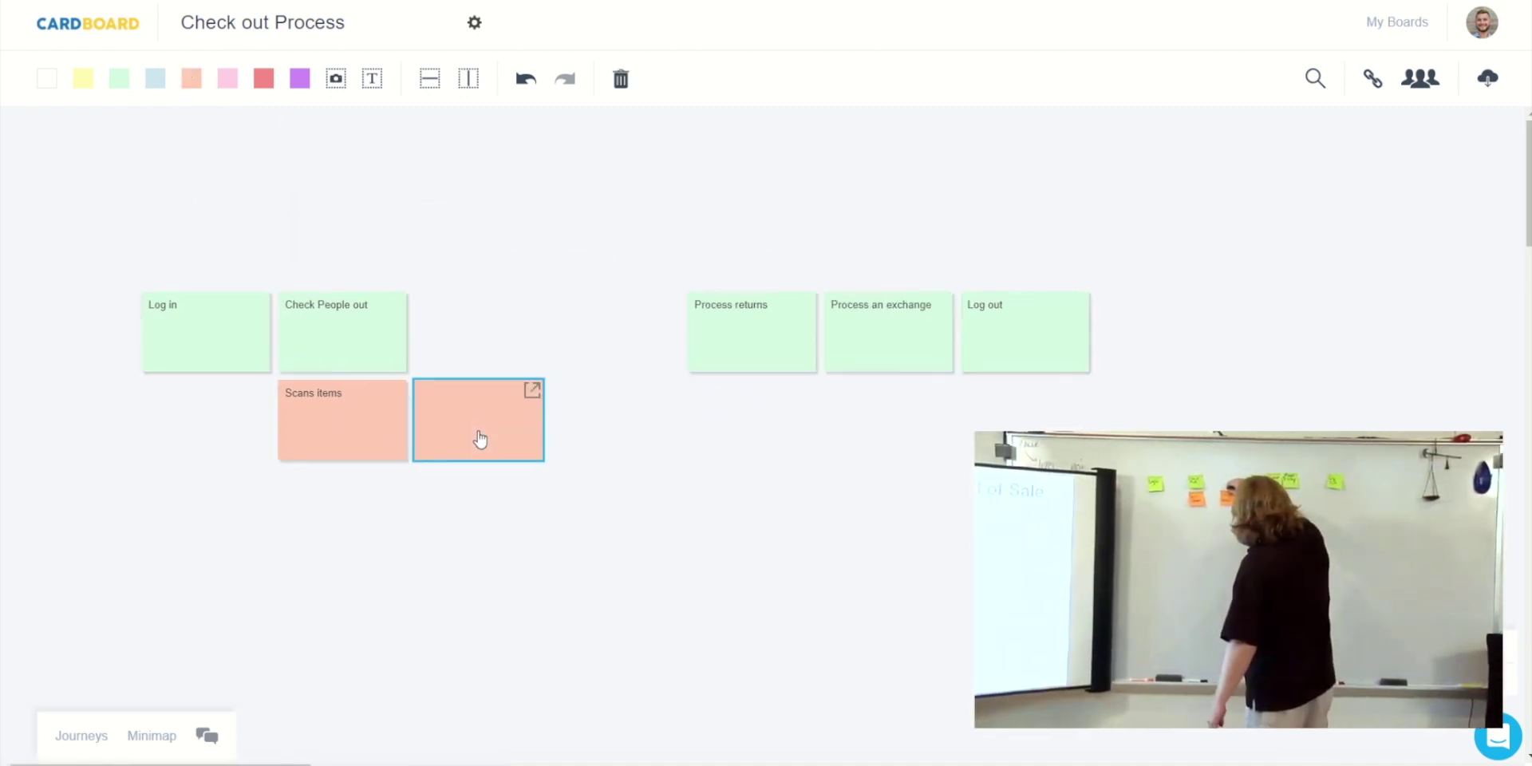
{"action": "left_click", "coordinate": [480, 431]}
{"action": "type", "text": "Calculates the total"}
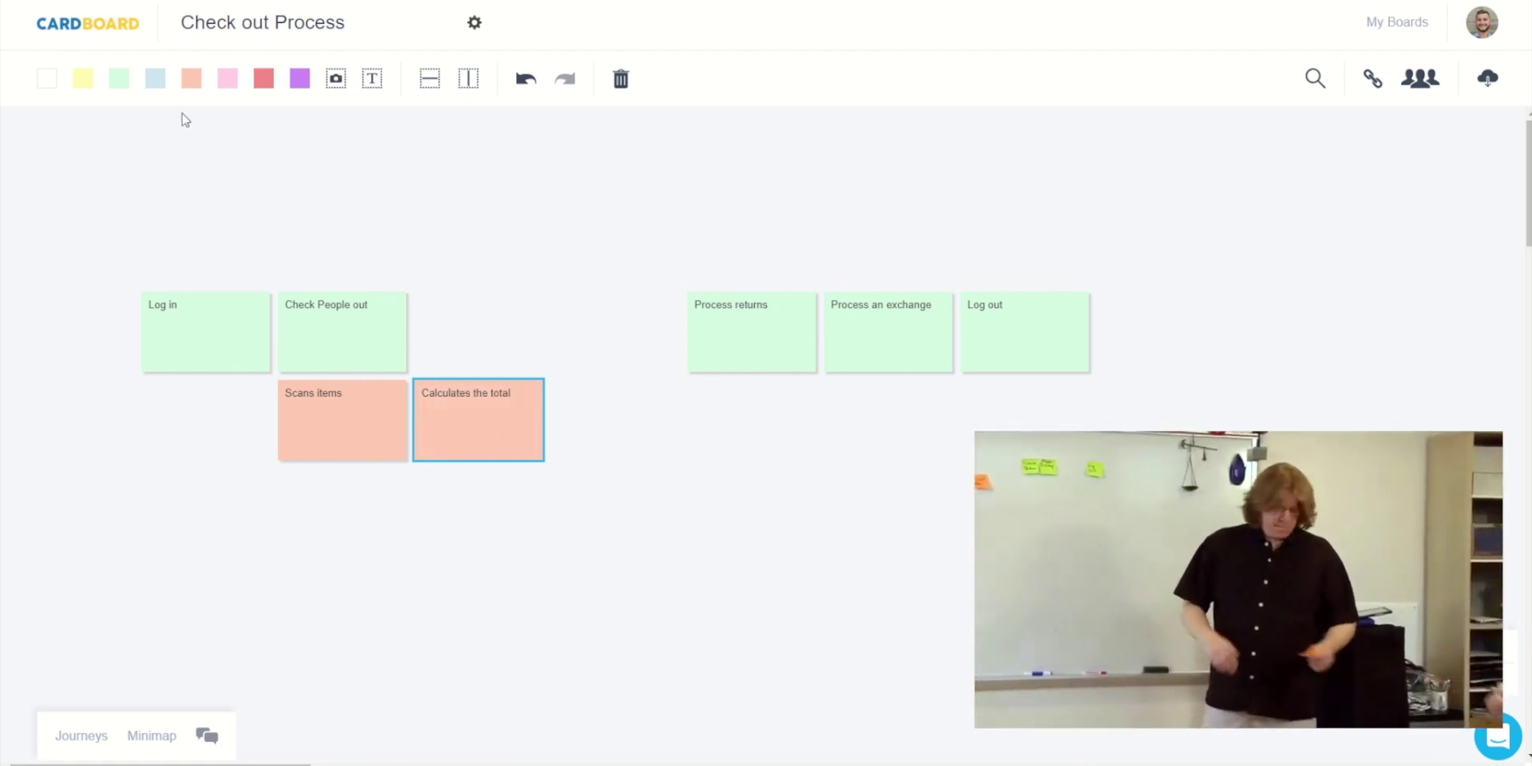
{"action": "left_click_drag", "start_coordinate": [188, 81], "coordinate": [626, 424]}
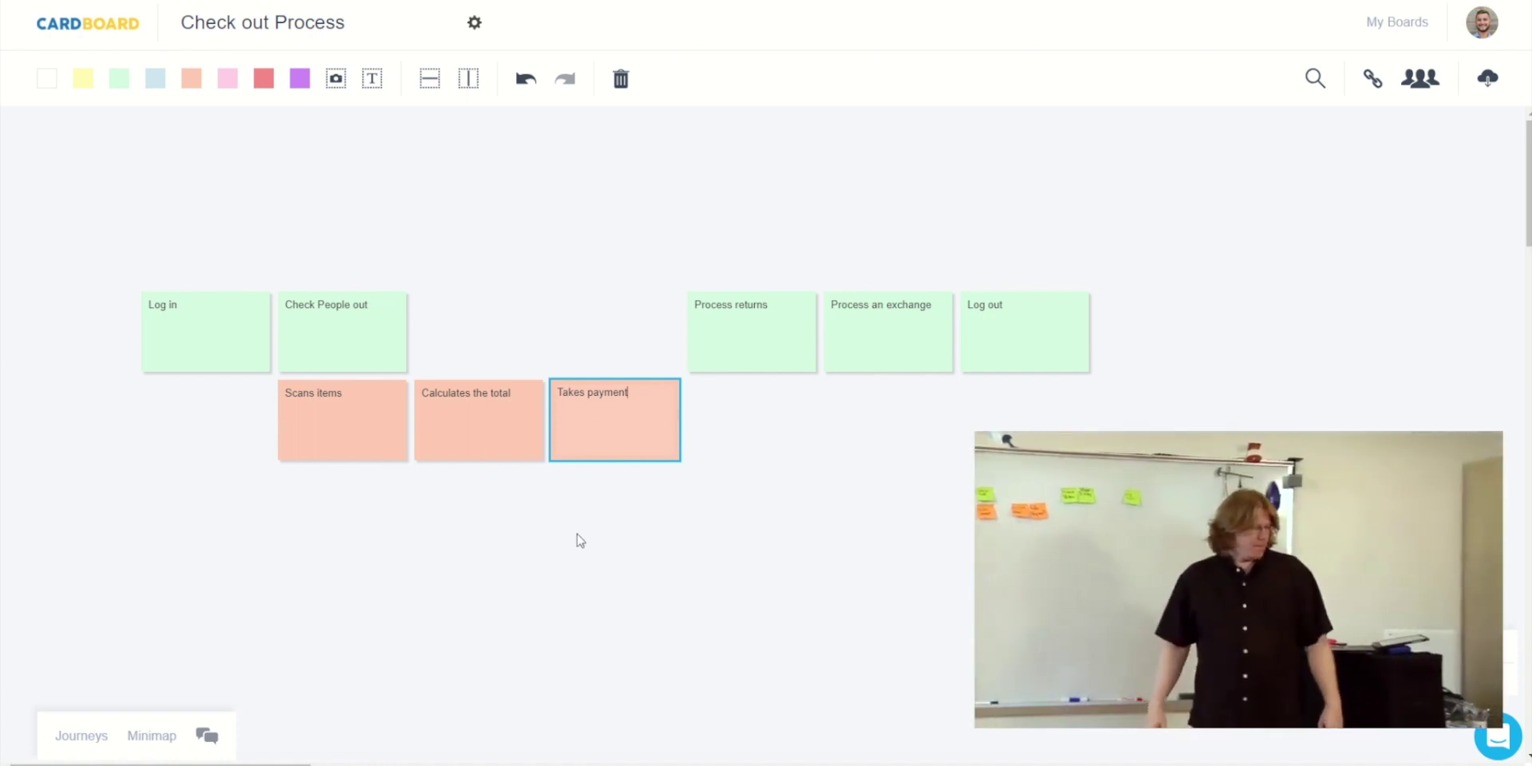
{"action": "left_click", "coordinate": [626, 555]}
Add an orange card reading "Prints reciept" after the "Takes payment" card.
{"action": "left_click_drag", "start_coordinate": [191, 74], "coordinate": [750, 424]}
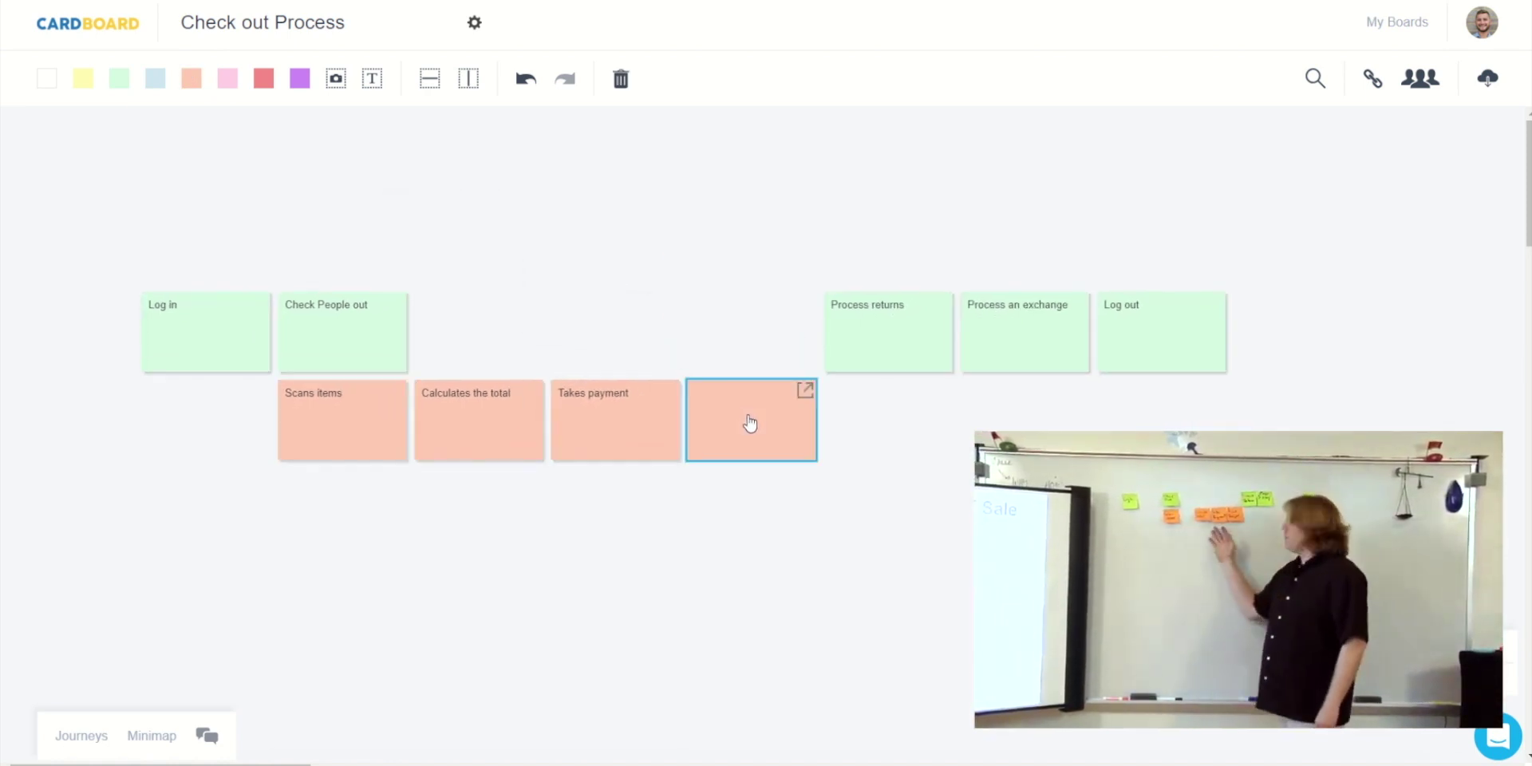
{"action": "left_click", "coordinate": [749, 416]}
{"action": "type", "text": "Prints reciept"}
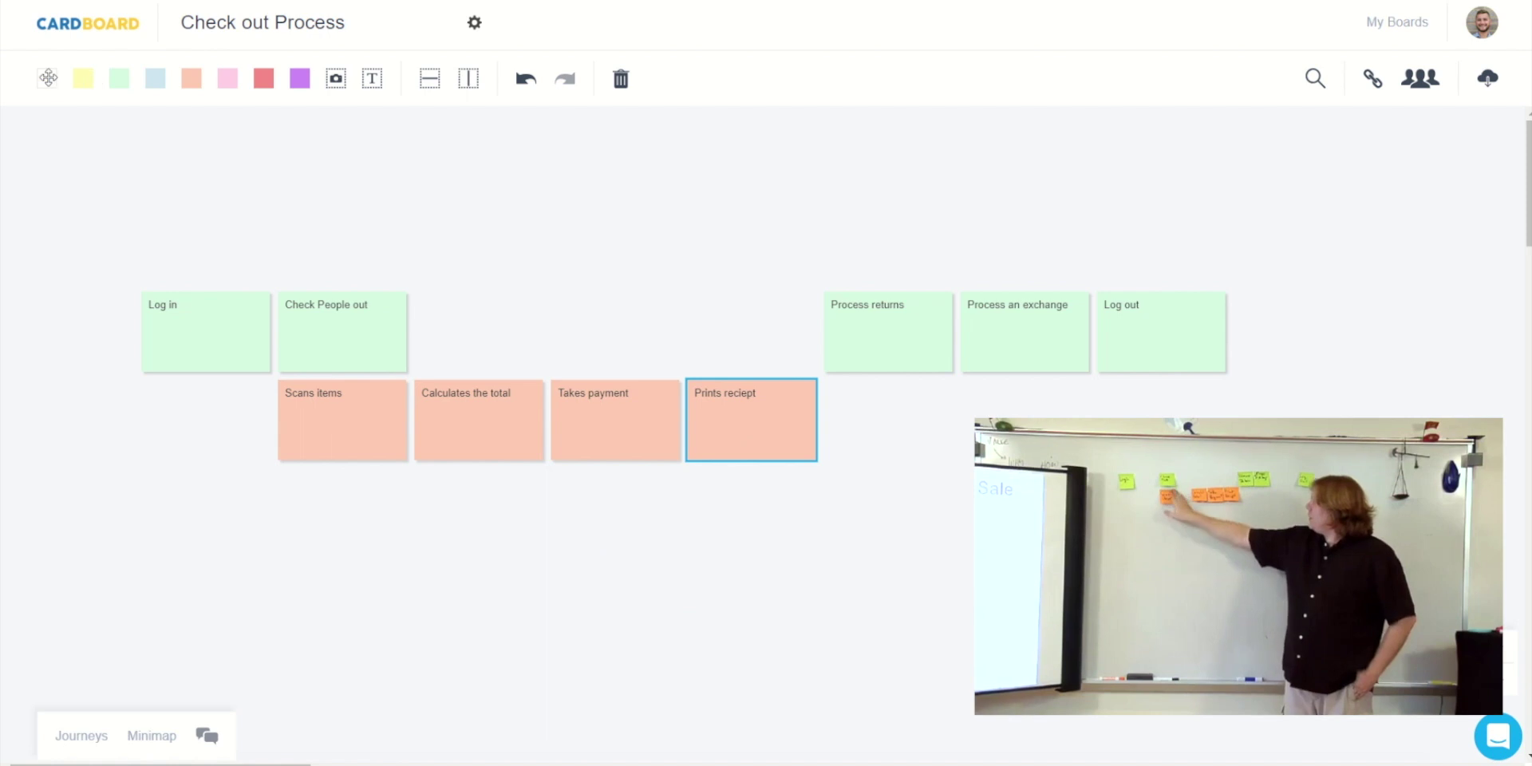
Stack white cards reading "Take cash" and "Take credit" below the "Takes payment" card.
{"action": "left_click_drag", "start_coordinate": [41, 79], "coordinate": [600, 508]}
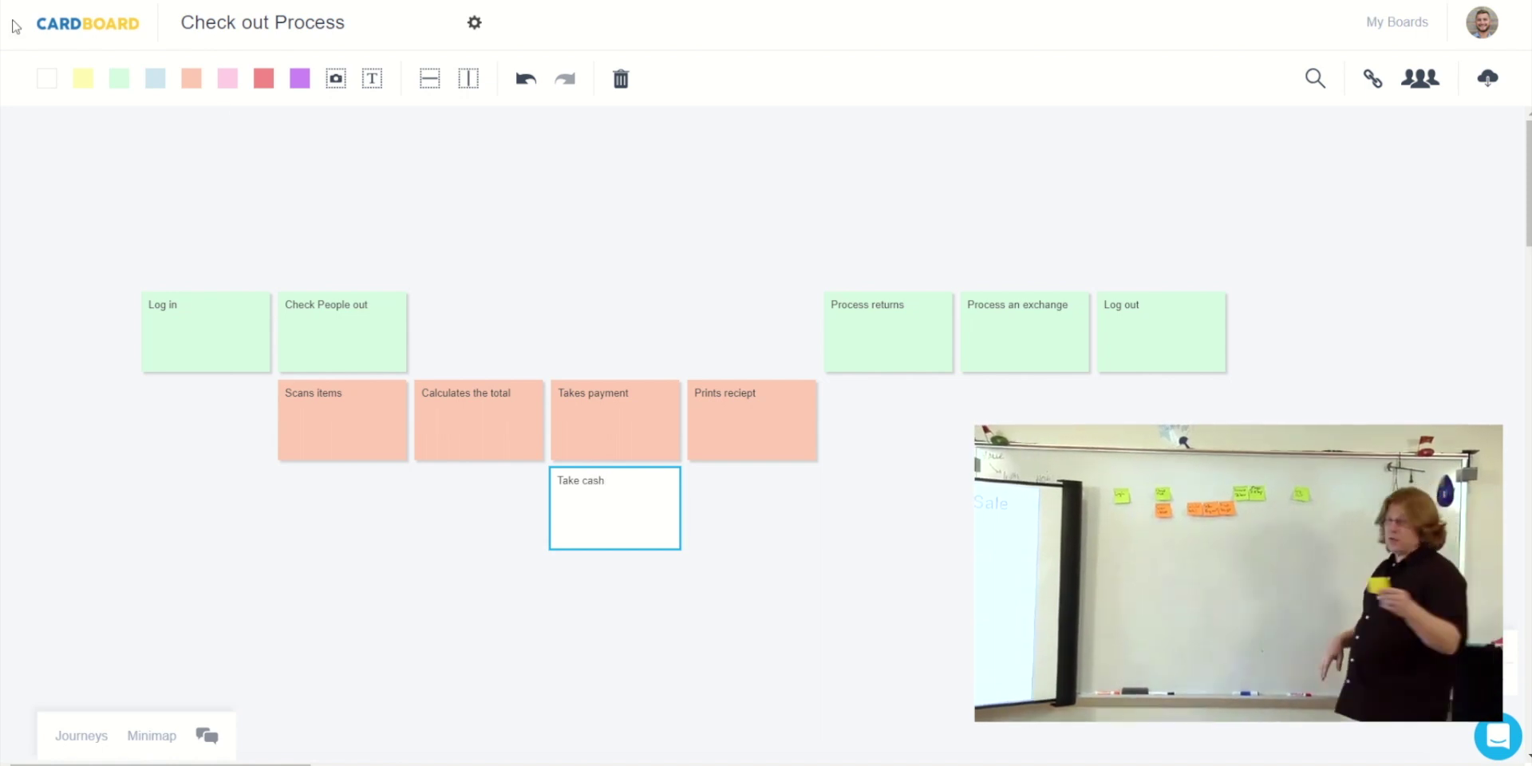
{"action": "left_click_drag", "start_coordinate": [48, 79], "coordinate": [605, 585]}
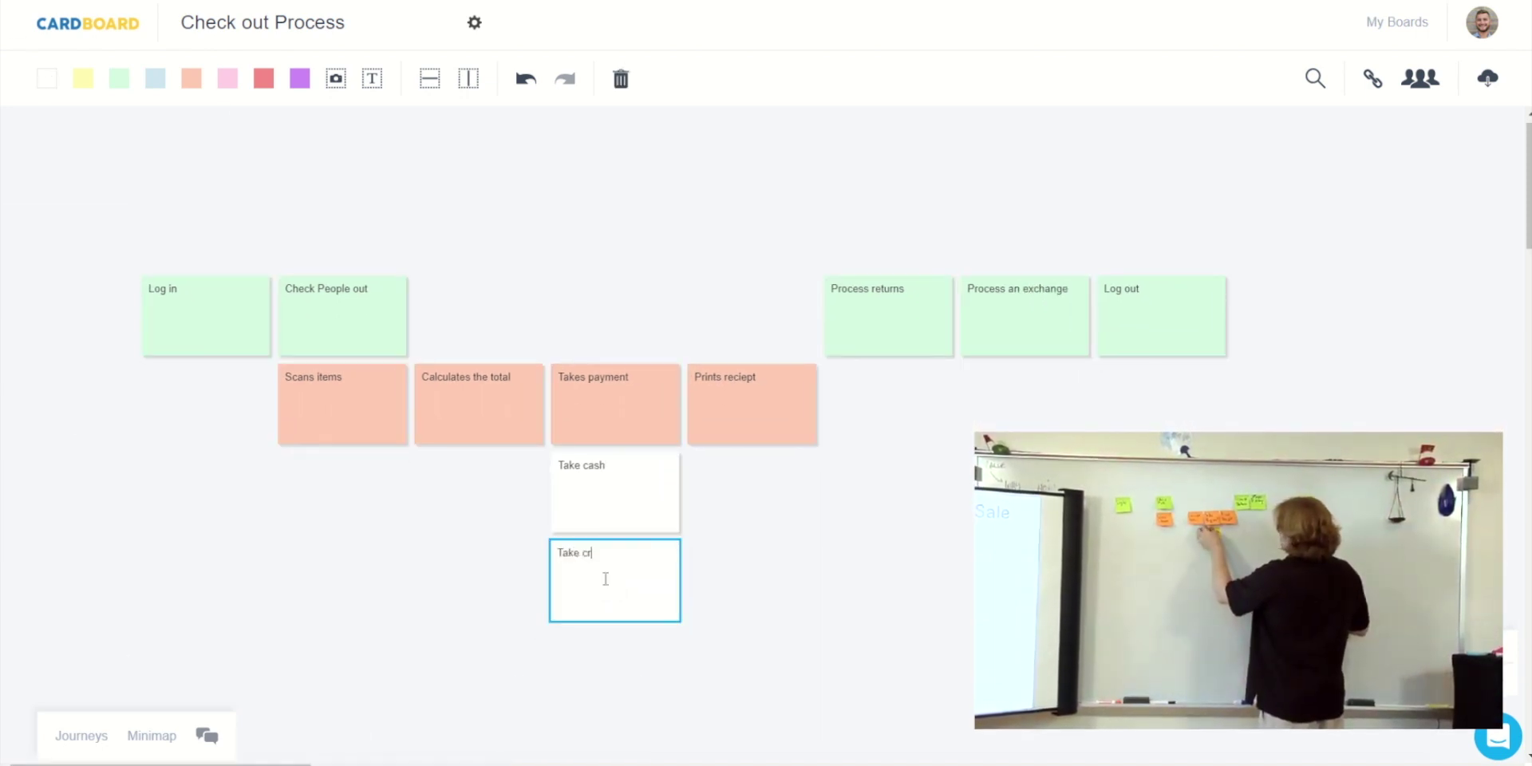
{"action": "left_click", "coordinate": [796, 551]}
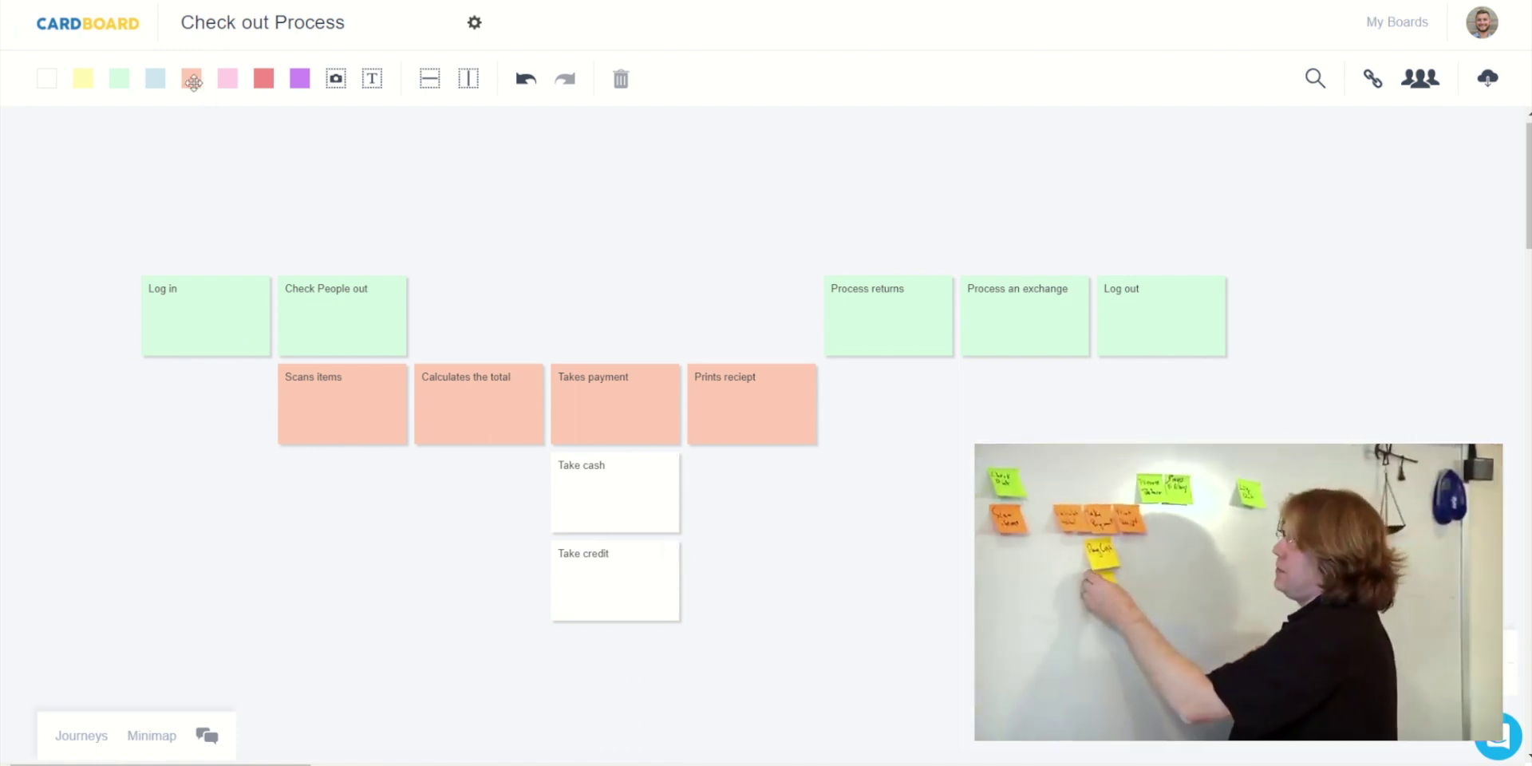
Insert an orange "Calculate Tax" card between "Scans items" and "Calculates the total".
{"action": "left_click_drag", "start_coordinate": [192, 81], "coordinate": [462, 417]}
{"action": "left_click", "coordinate": [463, 416]}
{"action": "type", "text": "Calculate Tax"}
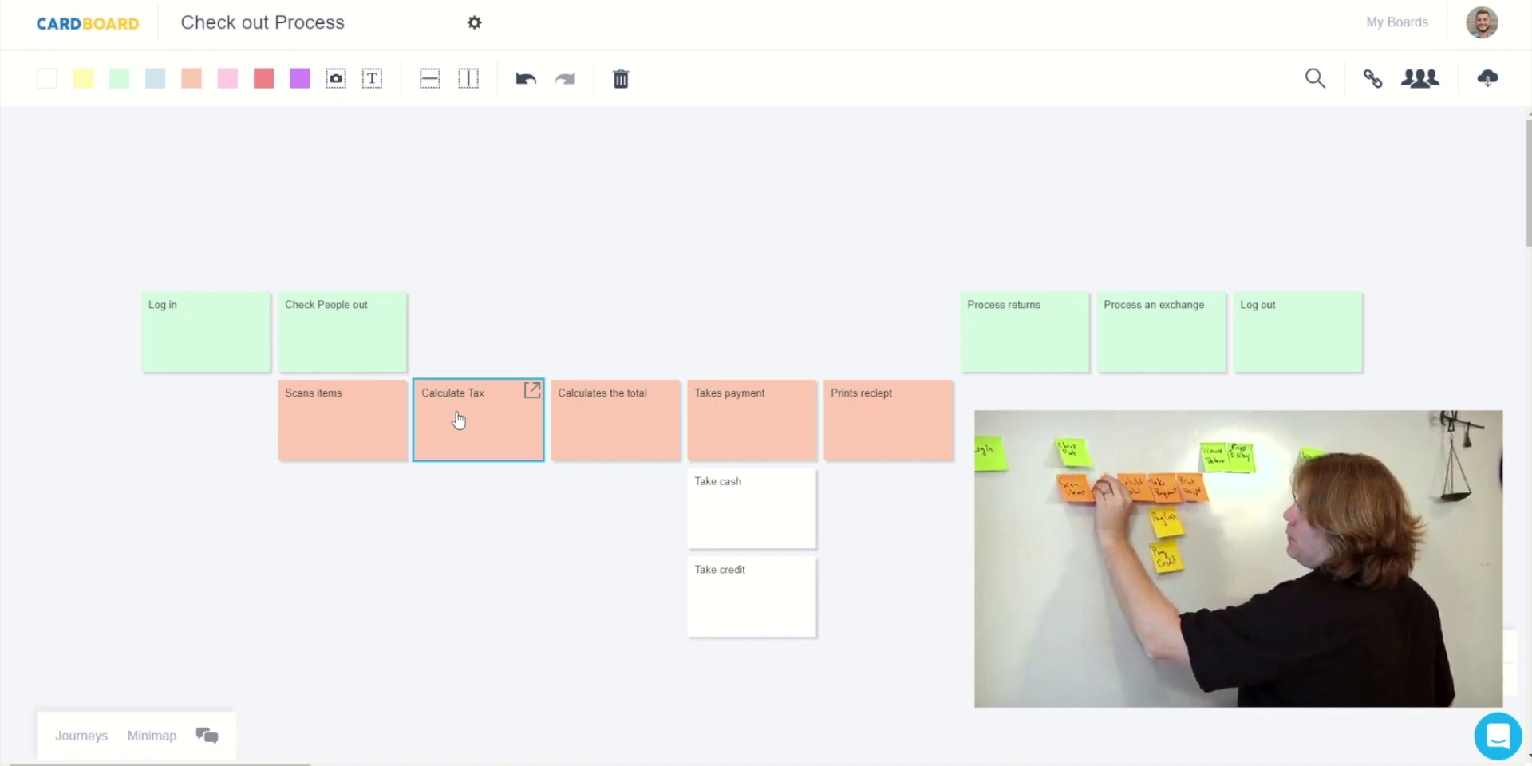
Change the color of the "Calculate Tax" card to red.
{"action": "right_click", "coordinate": [458, 420]}
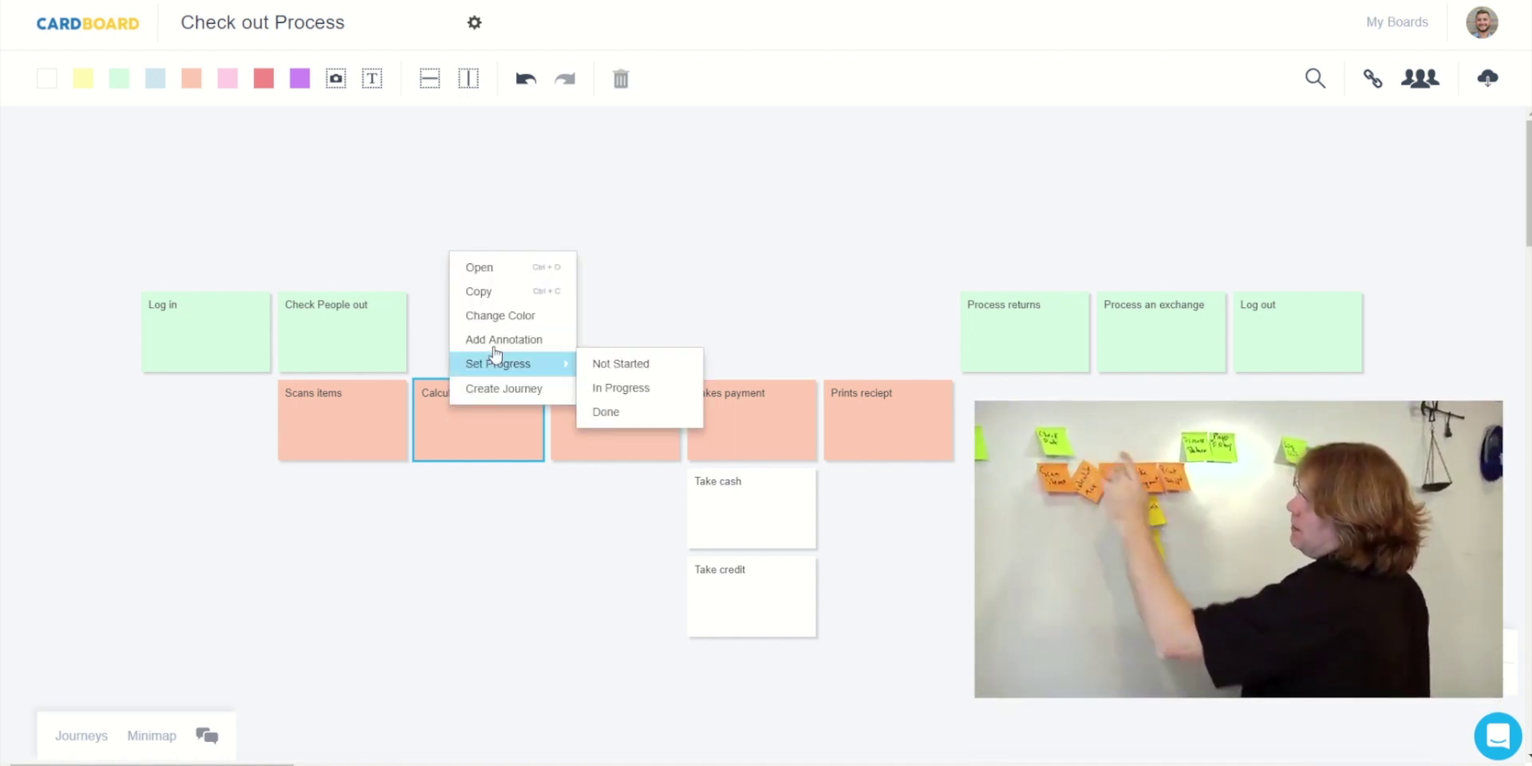
{"action": "mouse_move", "coordinate": [495, 315]}
{"action": "left_click", "coordinate": [590, 320]}
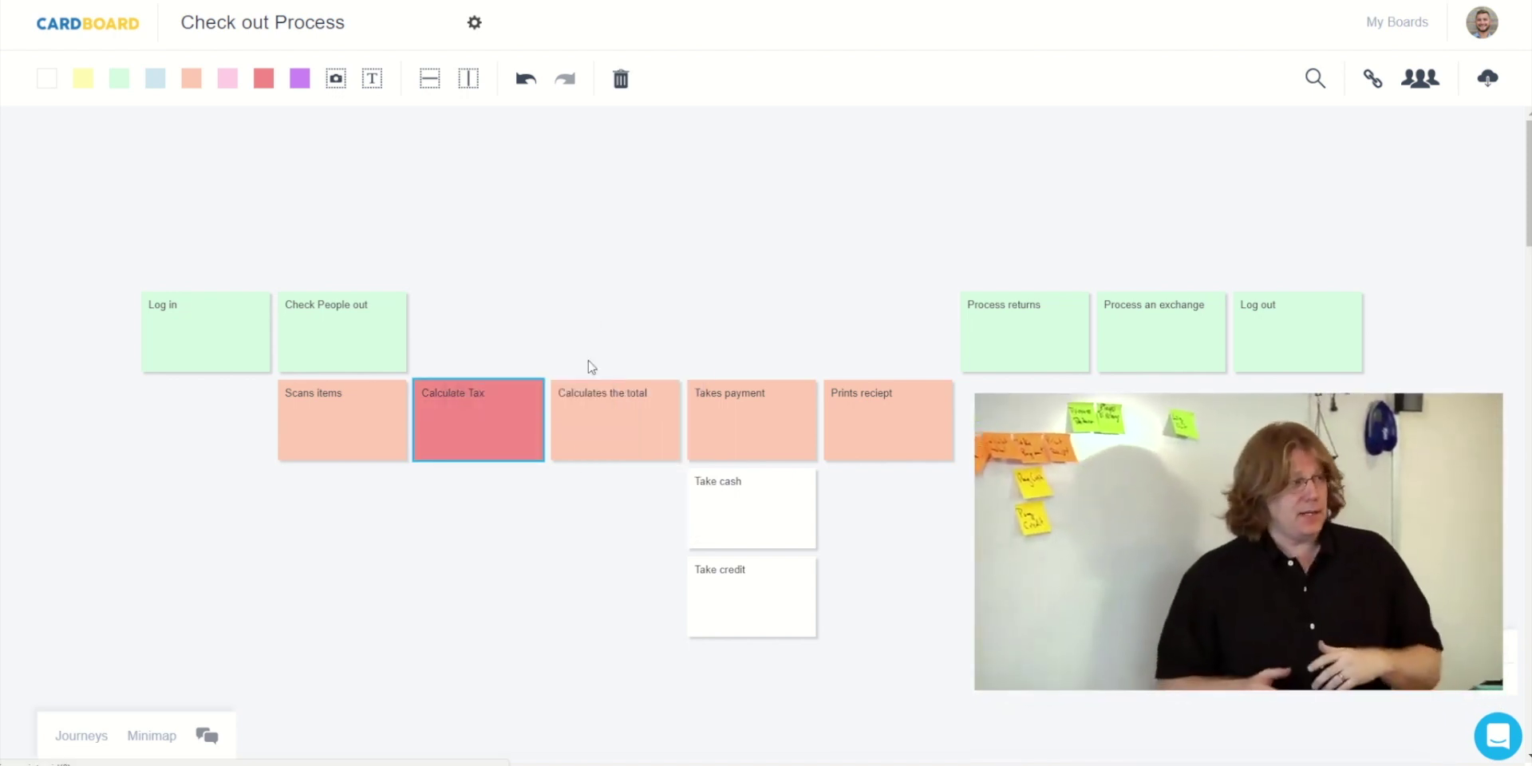
{"action": "left_click", "coordinate": [568, 537]}
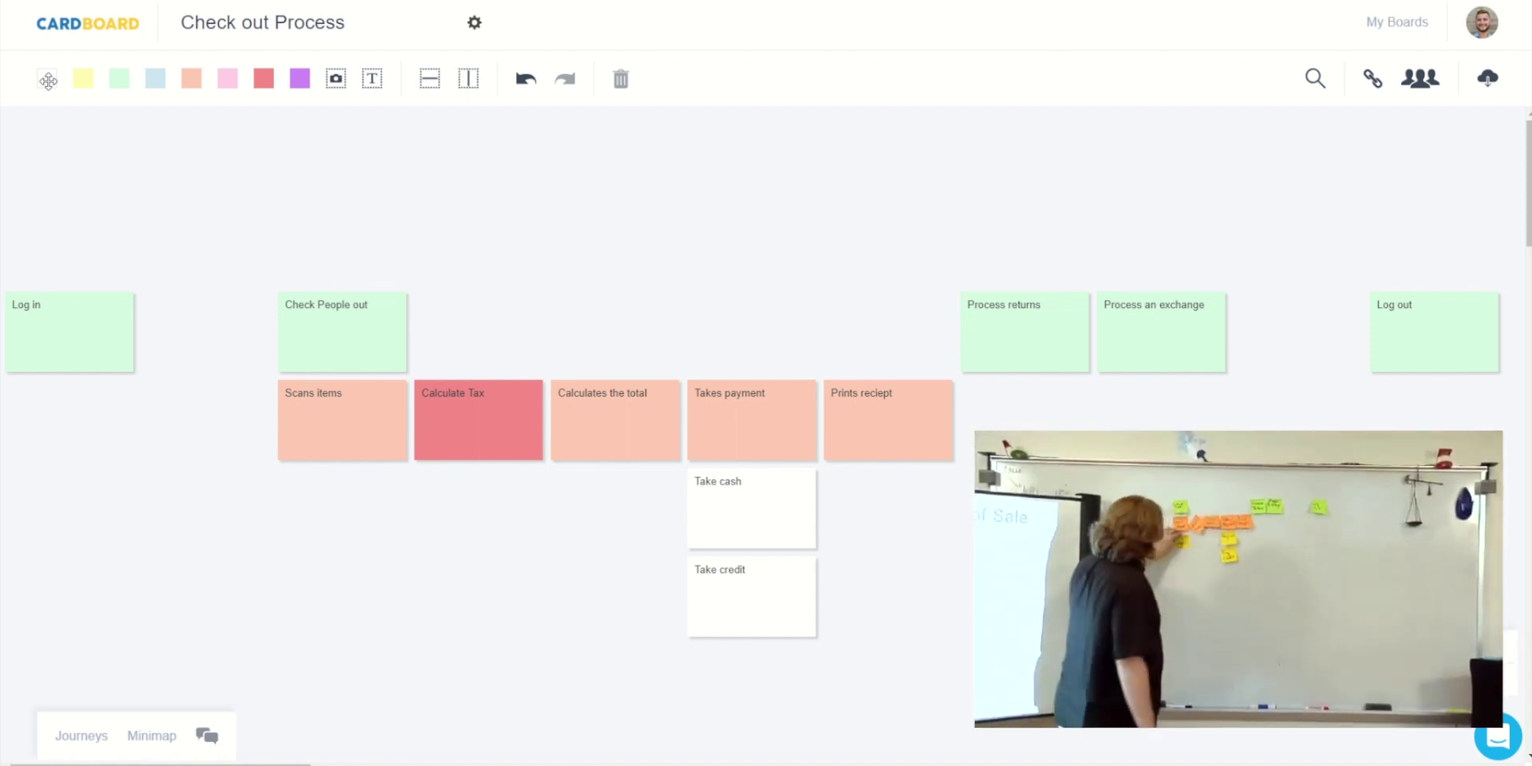
Add a white card reading "Key in SKU" directly below the "Scans items" card.
{"action": "left_click_drag", "start_coordinate": [48, 80], "coordinate": [358, 517]}
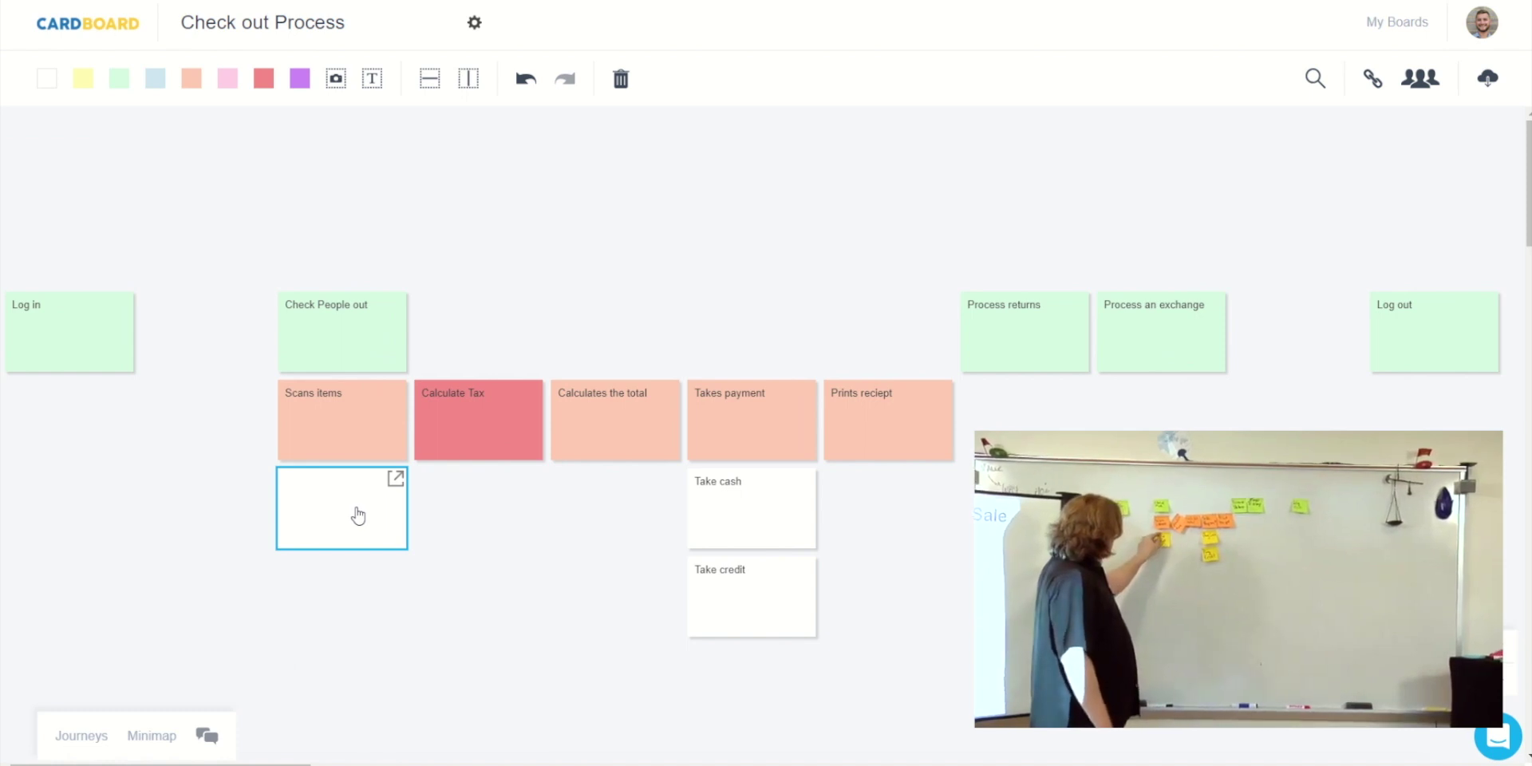
{"action": "double_click", "coordinate": [357, 511]}
{"action": "type", "text": "Key in SKU"}
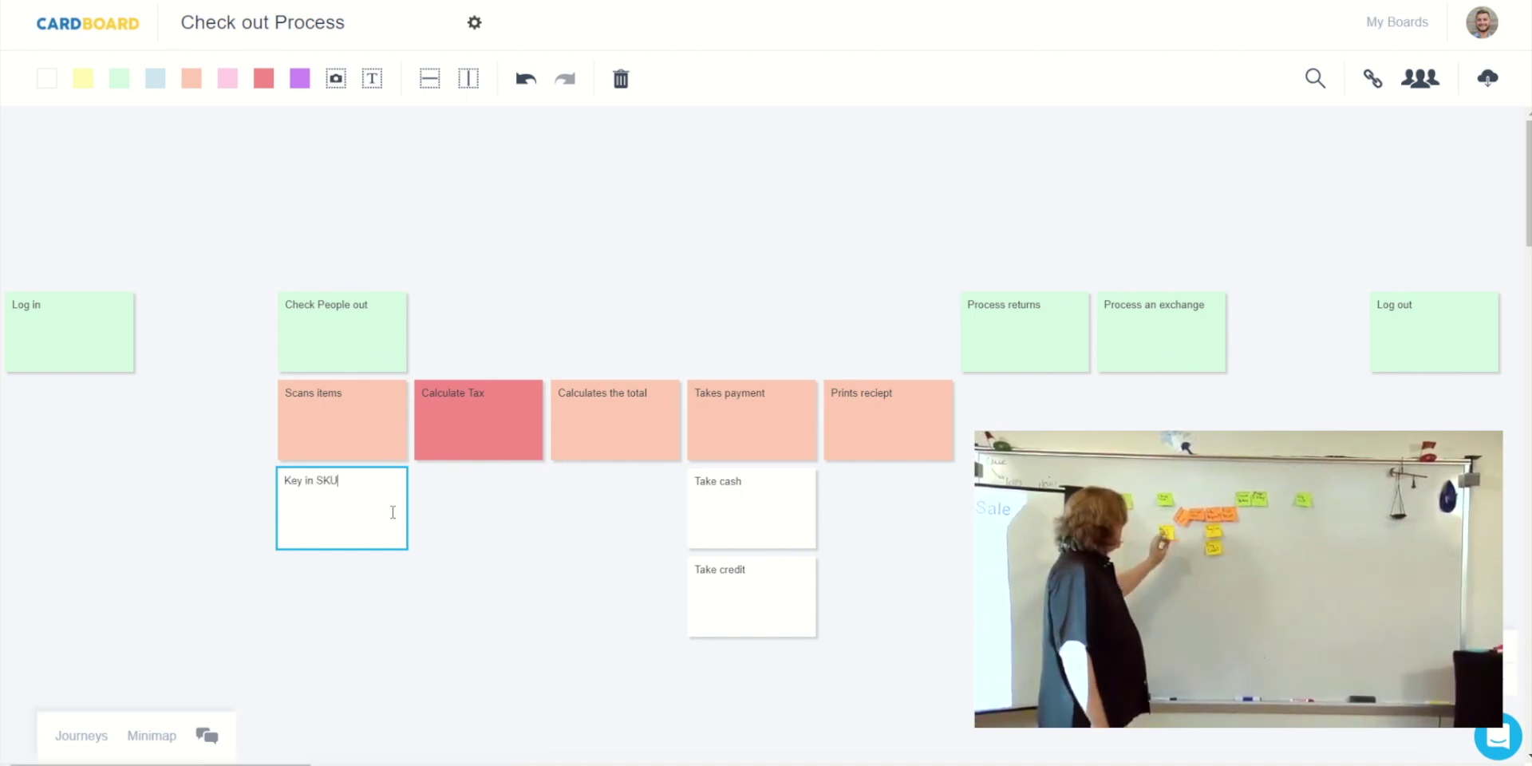
{"action": "left_click", "coordinate": [459, 541]}
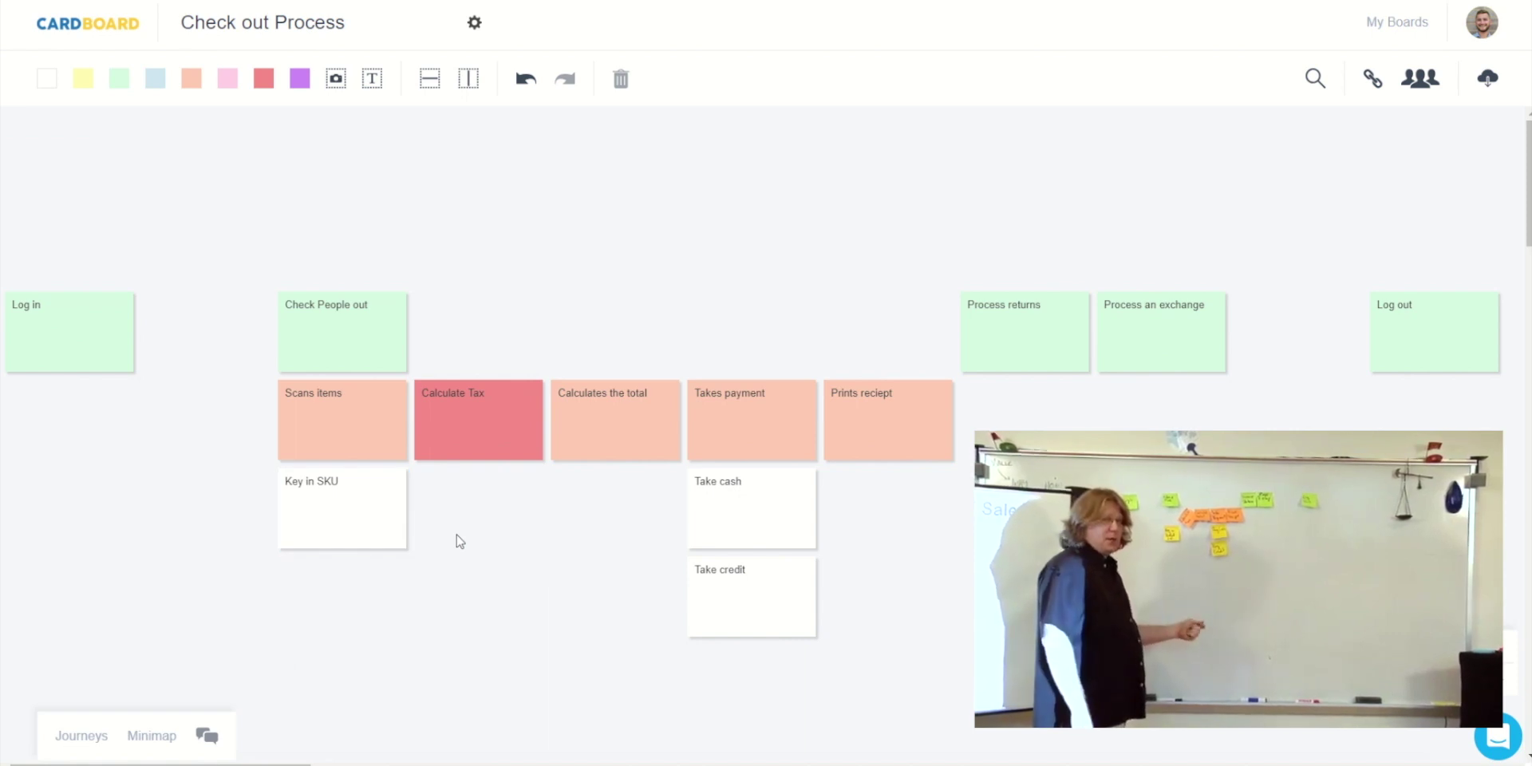
{"action": "left_click", "coordinate": [394, 528]}
{"action": "left_click", "coordinate": [449, 524]}
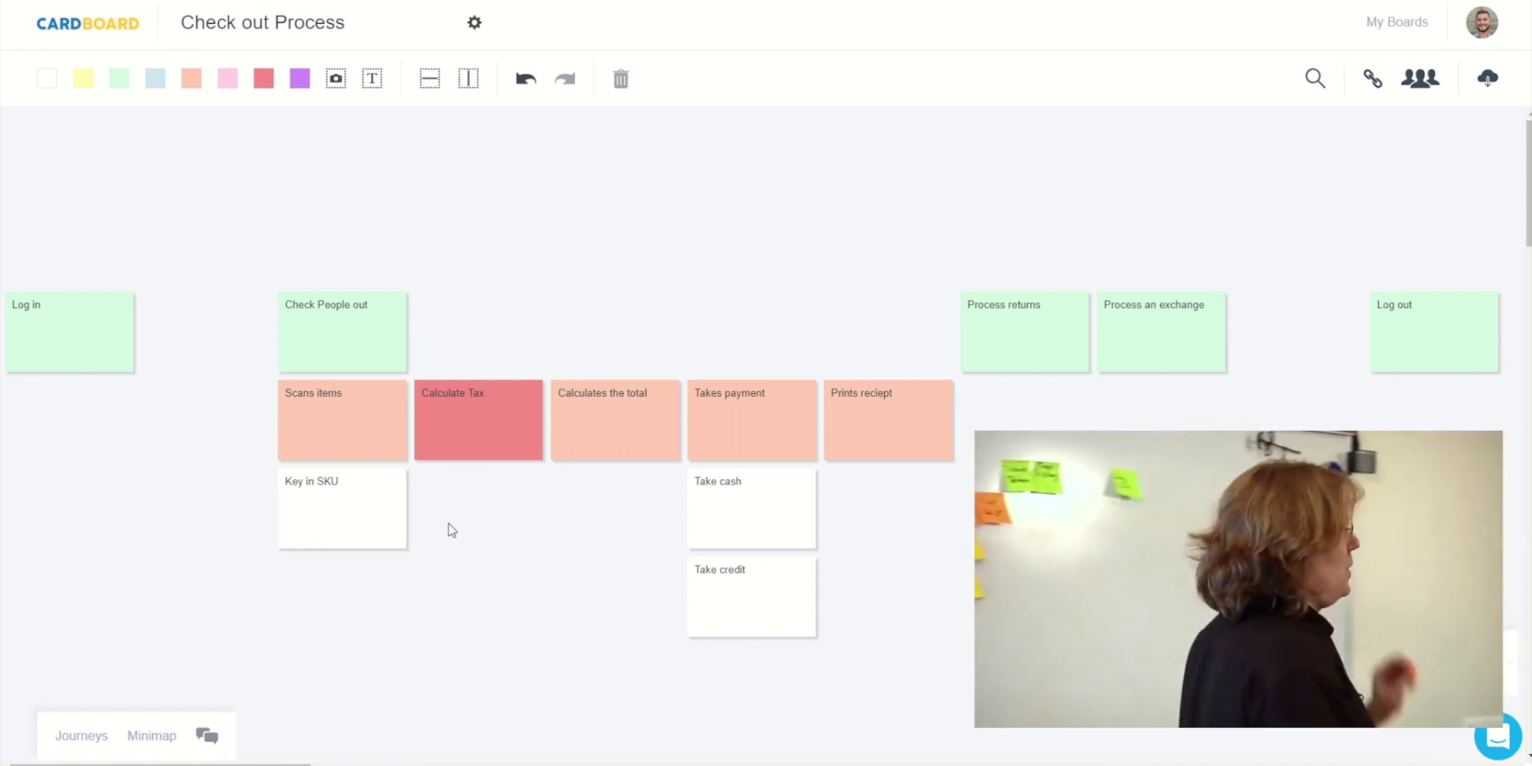
Change the "Scans items" card to white and move it below the "Key in SKU" card.
{"action": "right_click", "coordinate": [358, 431]}
{"action": "mouse_move", "coordinate": [415, 332]}
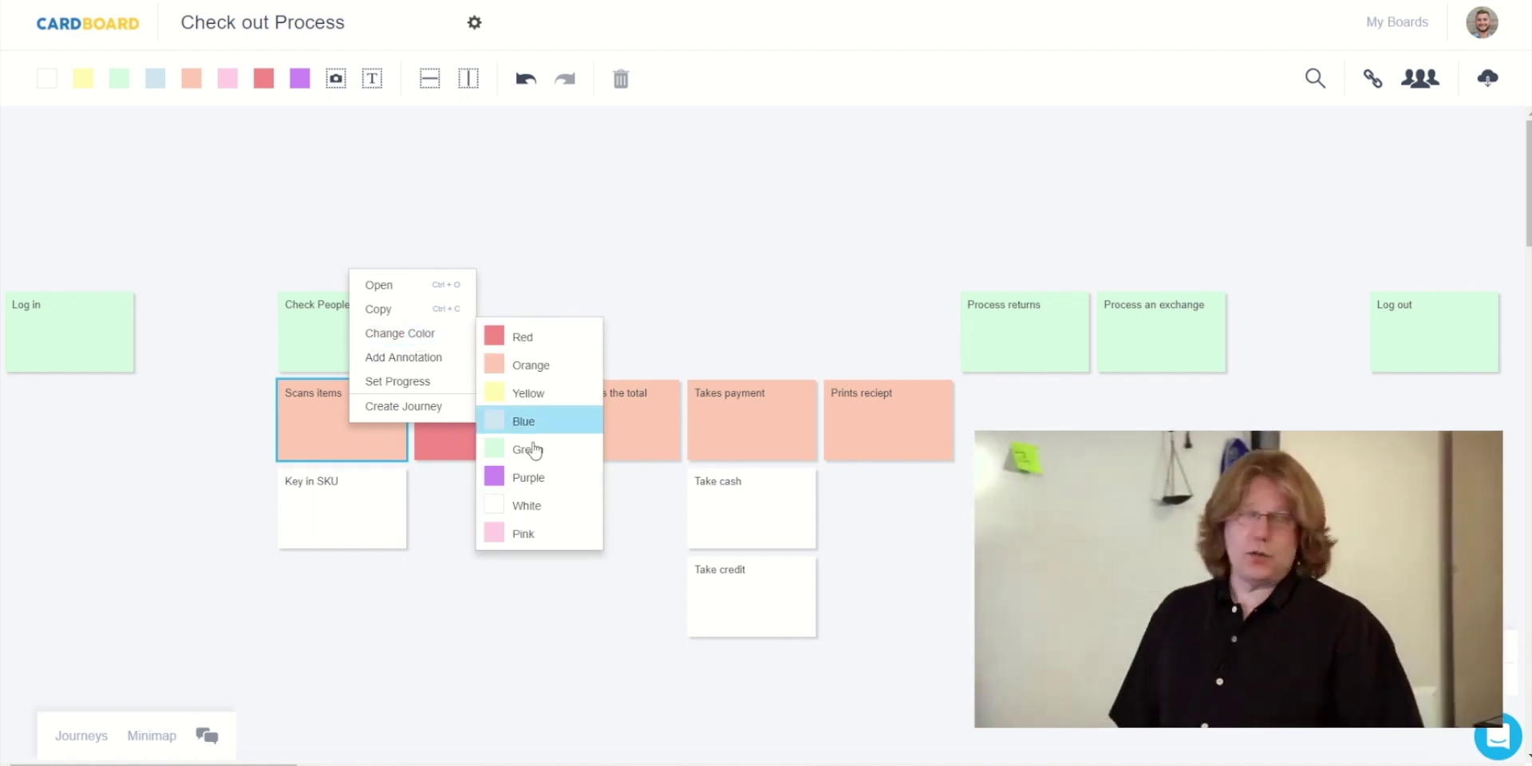
{"action": "left_click", "coordinate": [536, 505]}
{"action": "left_click_drag", "start_coordinate": [343, 428], "coordinate": [344, 590]}
Add an orange "Add items" card in the empty spot between "Check People out" and "Key in SKU".
{"action": "left_click_drag", "start_coordinate": [185, 77], "coordinate": [330, 420]}
{"action": "left_click", "coordinate": [330, 415]}
{"action": "type", "text": "Add"}
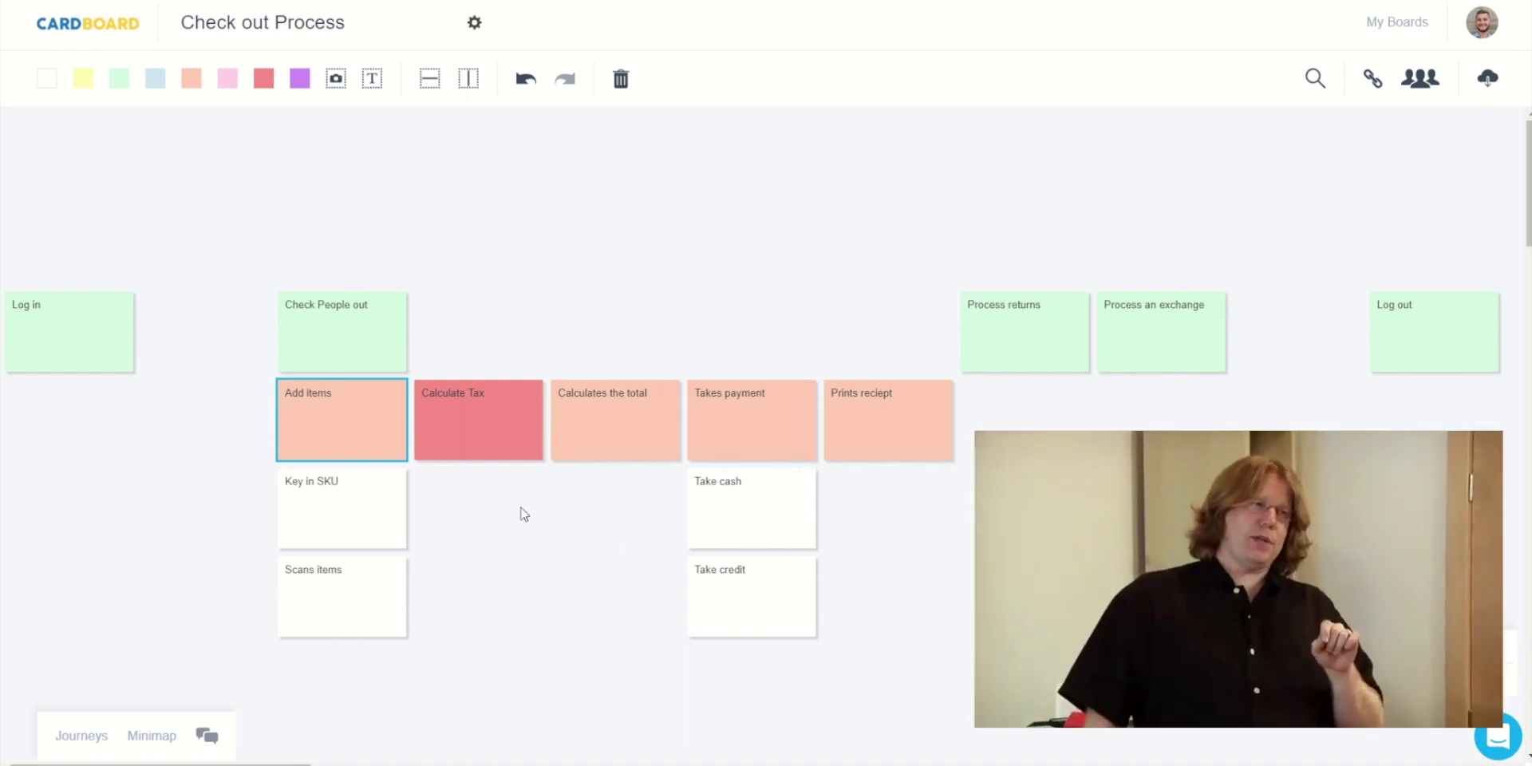
{"action": "left_click", "coordinate": [522, 513]}
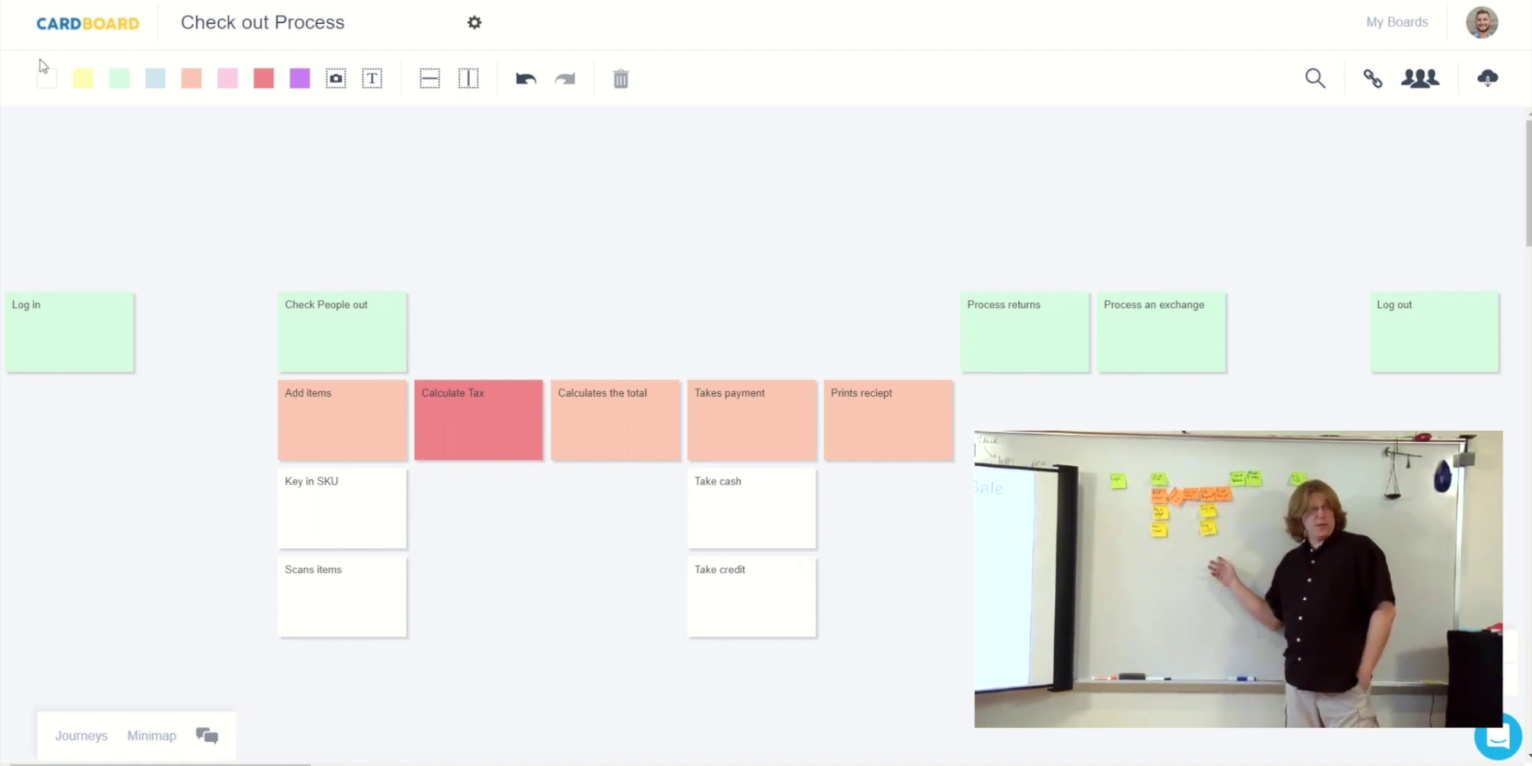
Add a white card reading "Gift card" below the "Take credit" card.
{"action": "left_click_drag", "start_coordinate": [45, 75], "coordinate": [742, 687]}
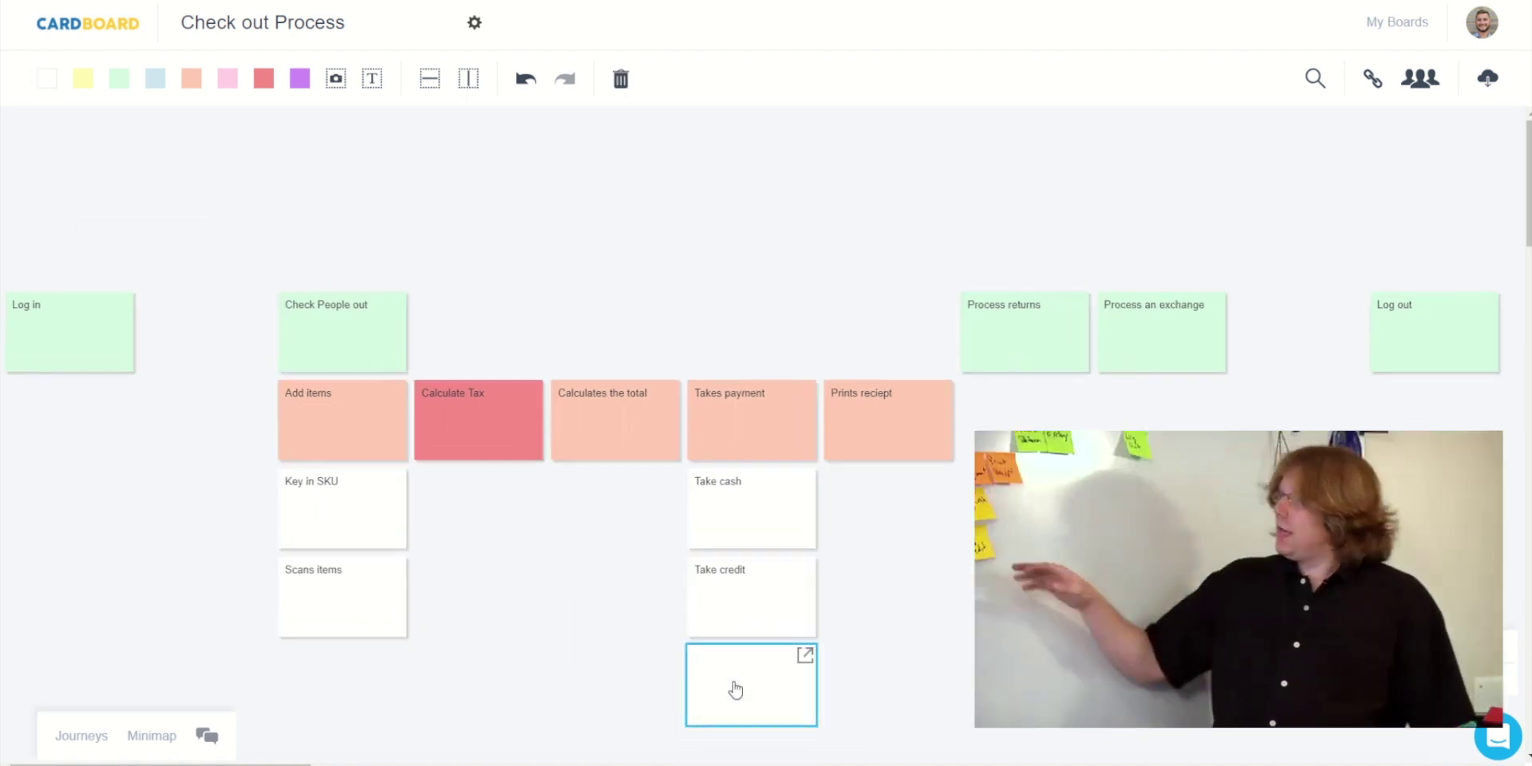
{"action": "left_click", "coordinate": [734, 685]}
{"action": "type", "text": "Gift card"}
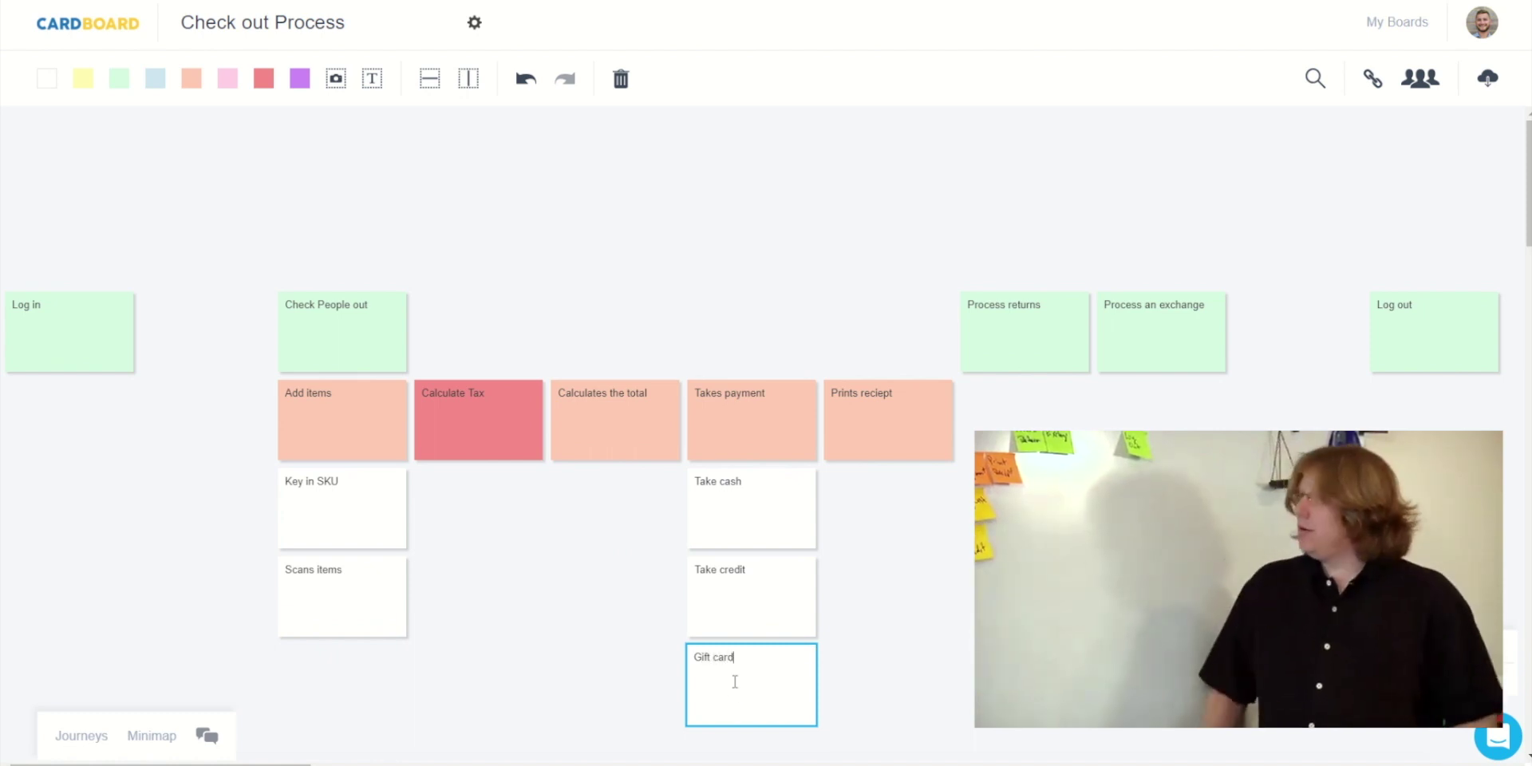
Add a white card reading "Coupons" below the "Gift card" card.
{"action": "key", "text": "Escape"}
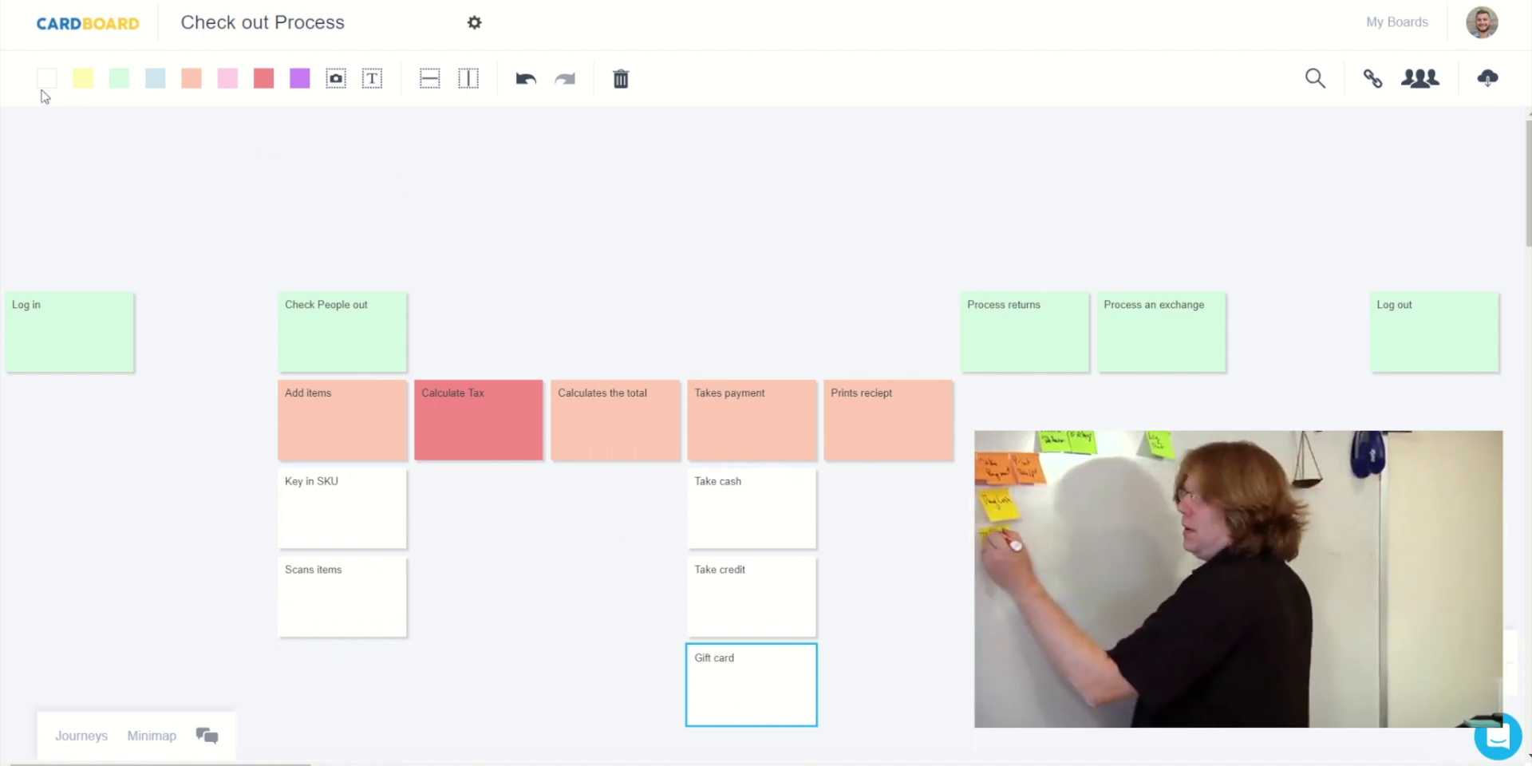
{"action": "left_click_drag", "start_coordinate": [44, 76], "coordinate": [748, 688]}
{"action": "left_click", "coordinate": [748, 686]}
{"action": "type", "text": "Coupons"}
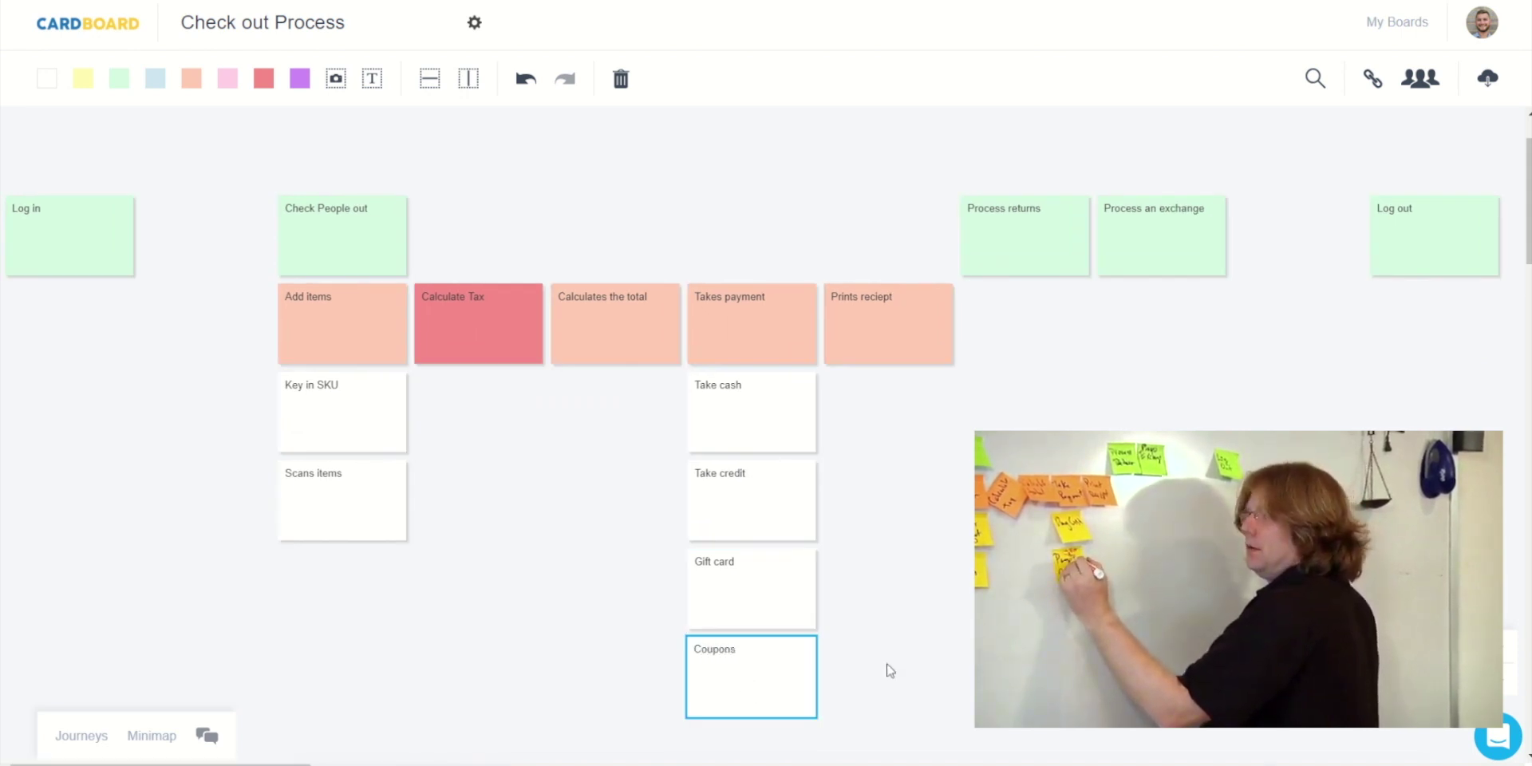
{"action": "left_click", "coordinate": [848, 496]}
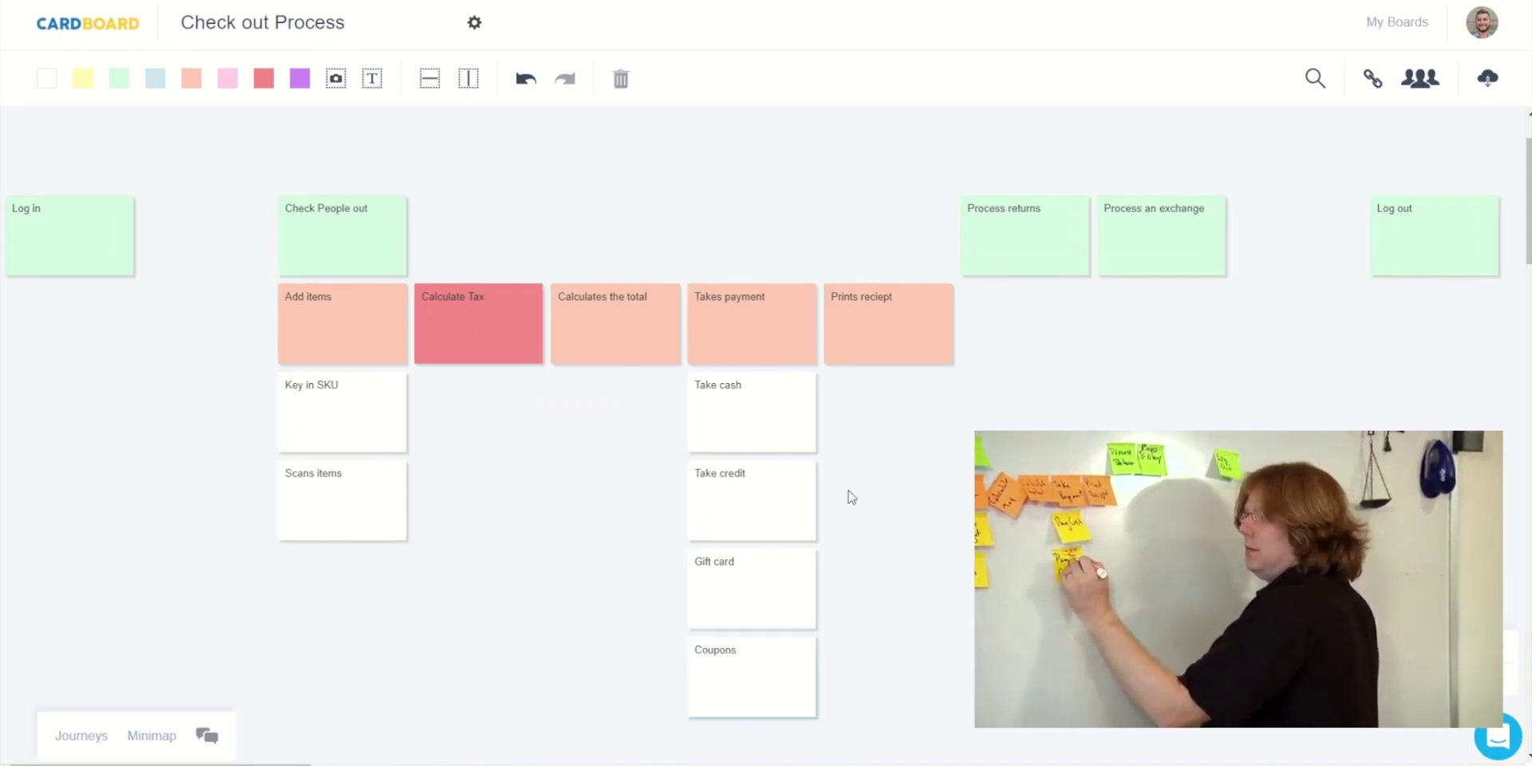
List Visa, Amex and Mastercard on separate lines in the description of the "Take credit" card and save it.
{"action": "left_click", "coordinate": [806, 472]}
{"action": "left_click", "coordinate": [646, 321]}
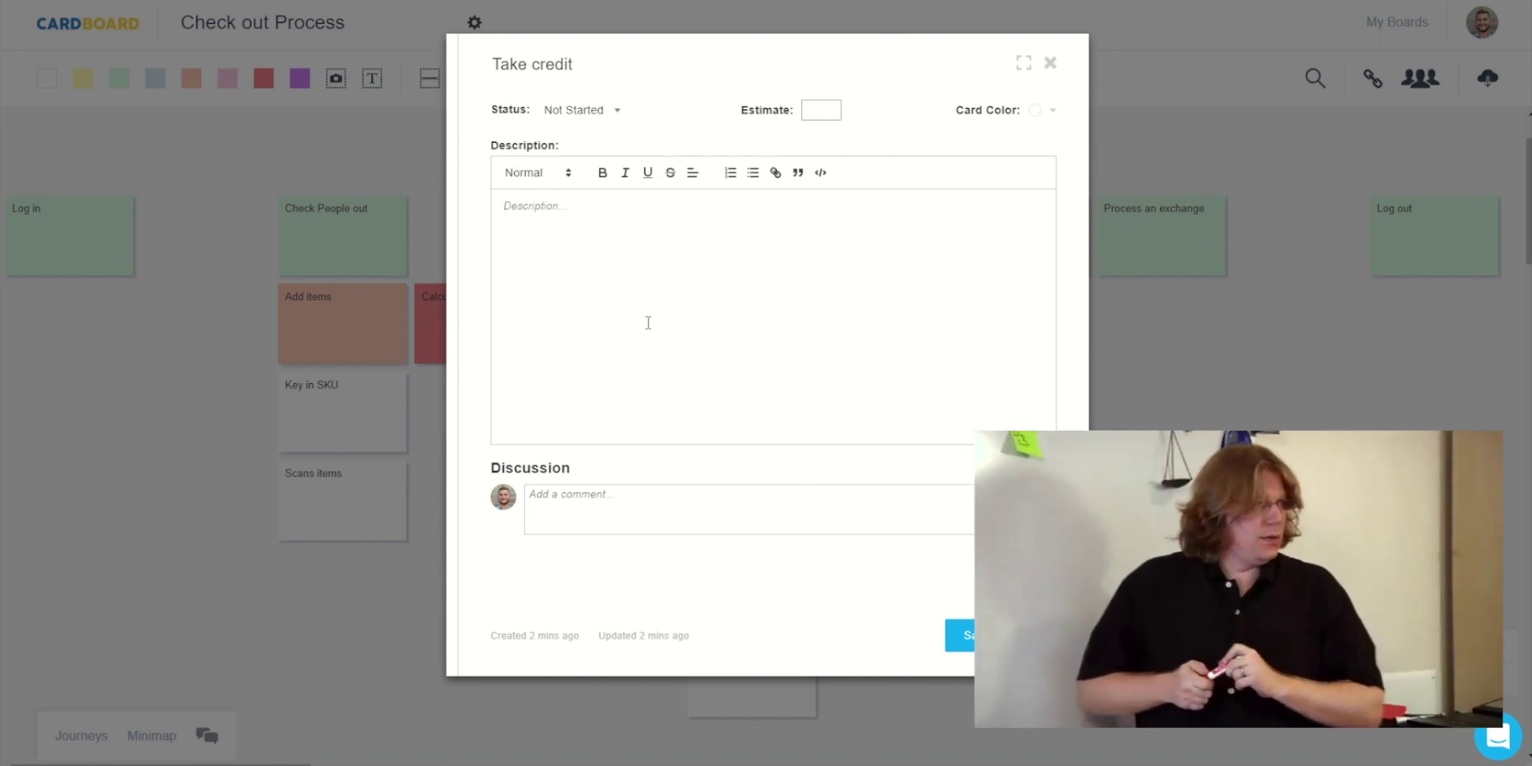
{"action": "type", "text": "Visa"}
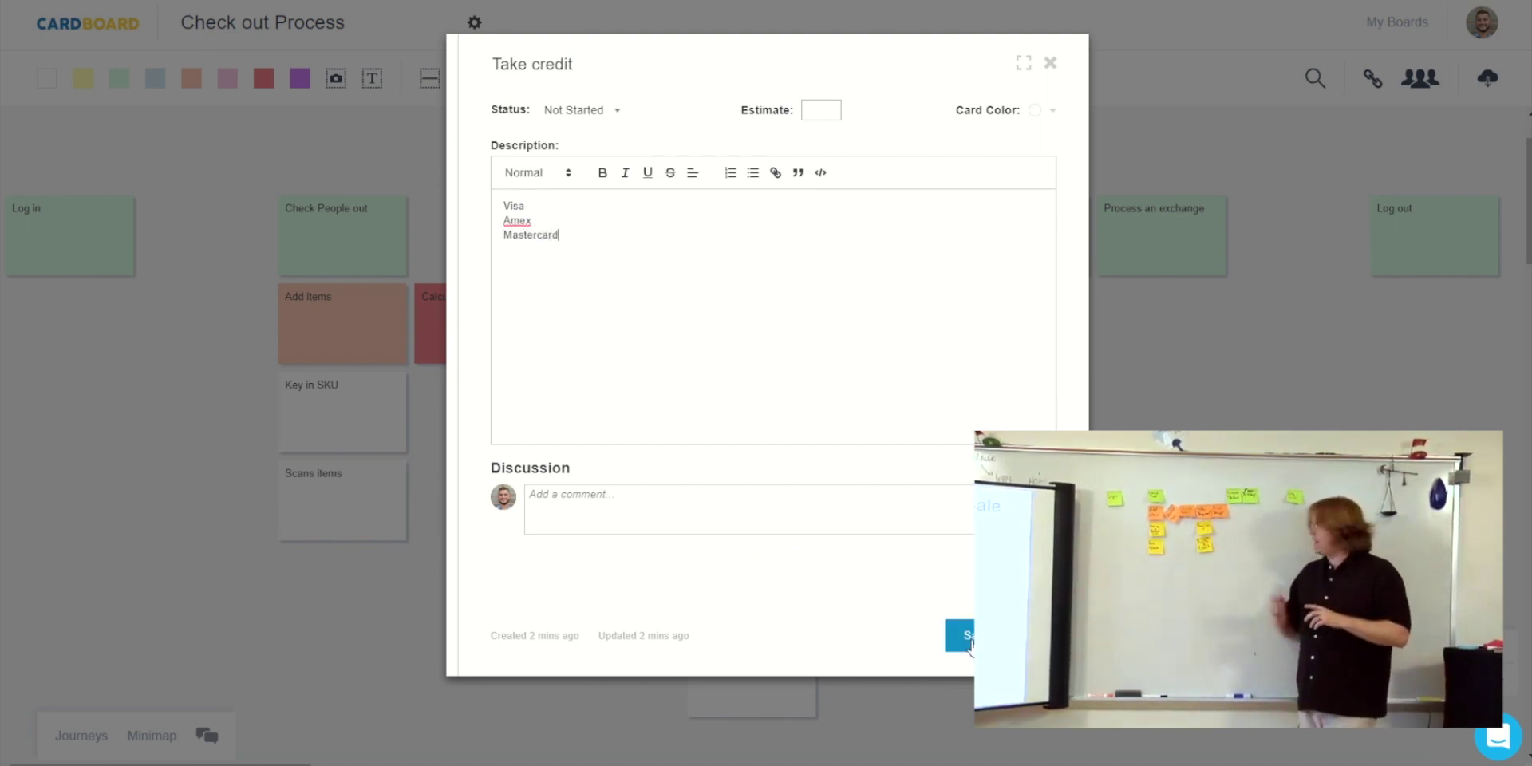
{"action": "left_click", "coordinate": [967, 637]}
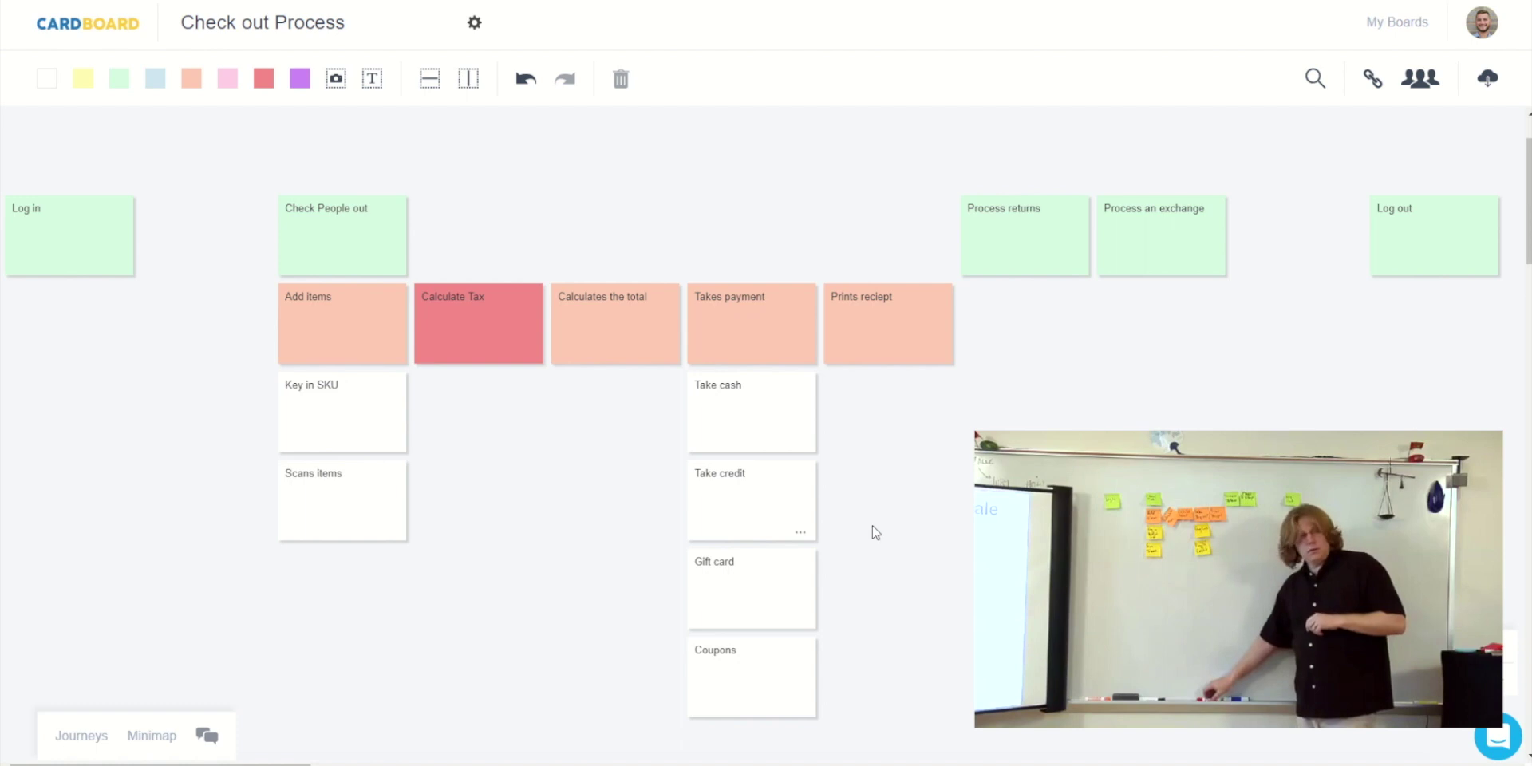
Add two white cards reading "Basic reciept" and "Gift reciept" below the orange "Prints reciept" card.
{"action": "left_click_drag", "start_coordinate": [41, 85], "coordinate": [886, 450]}
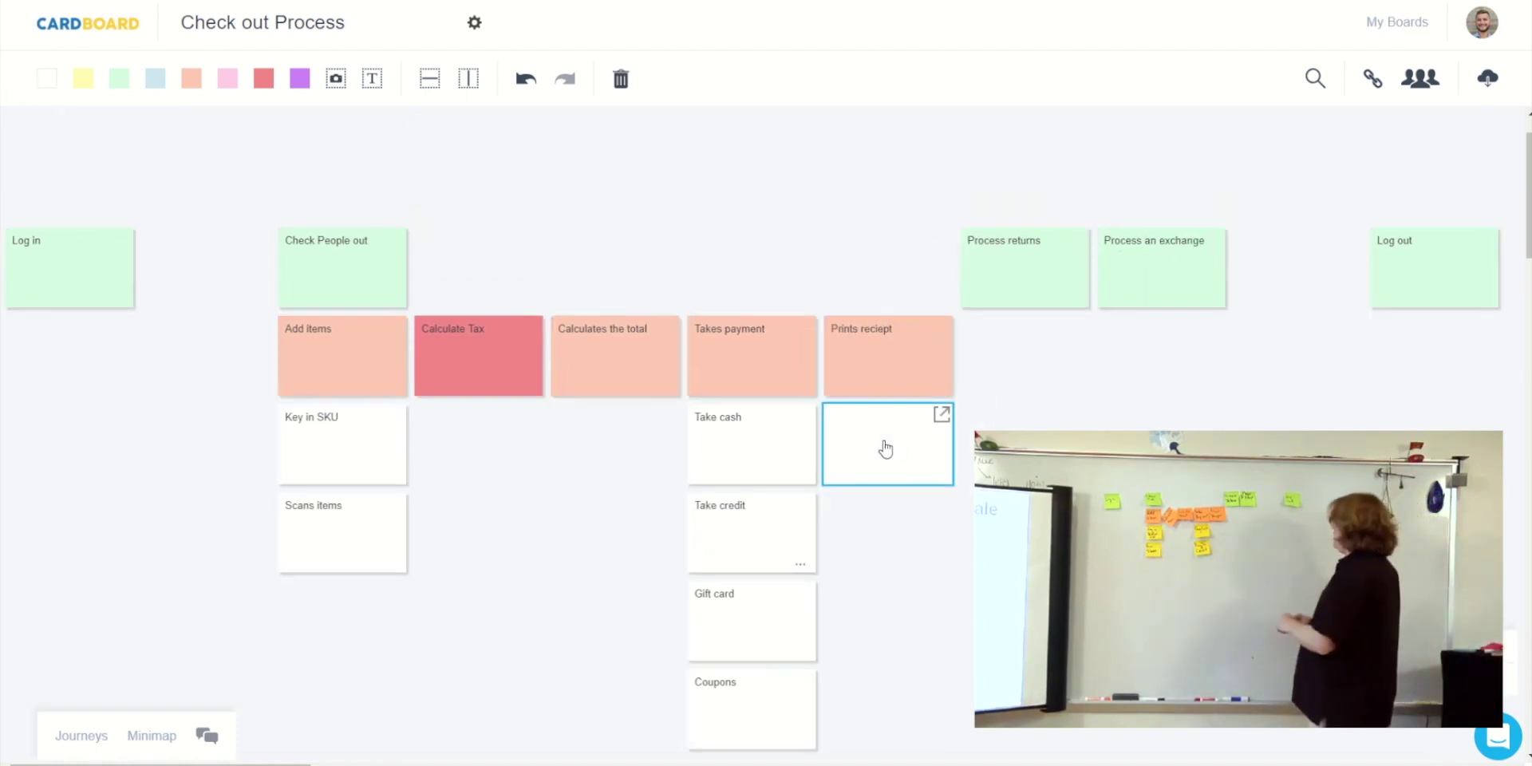
{"action": "left_click", "coordinate": [886, 449]}
{"action": "type", "text": "Basic "}
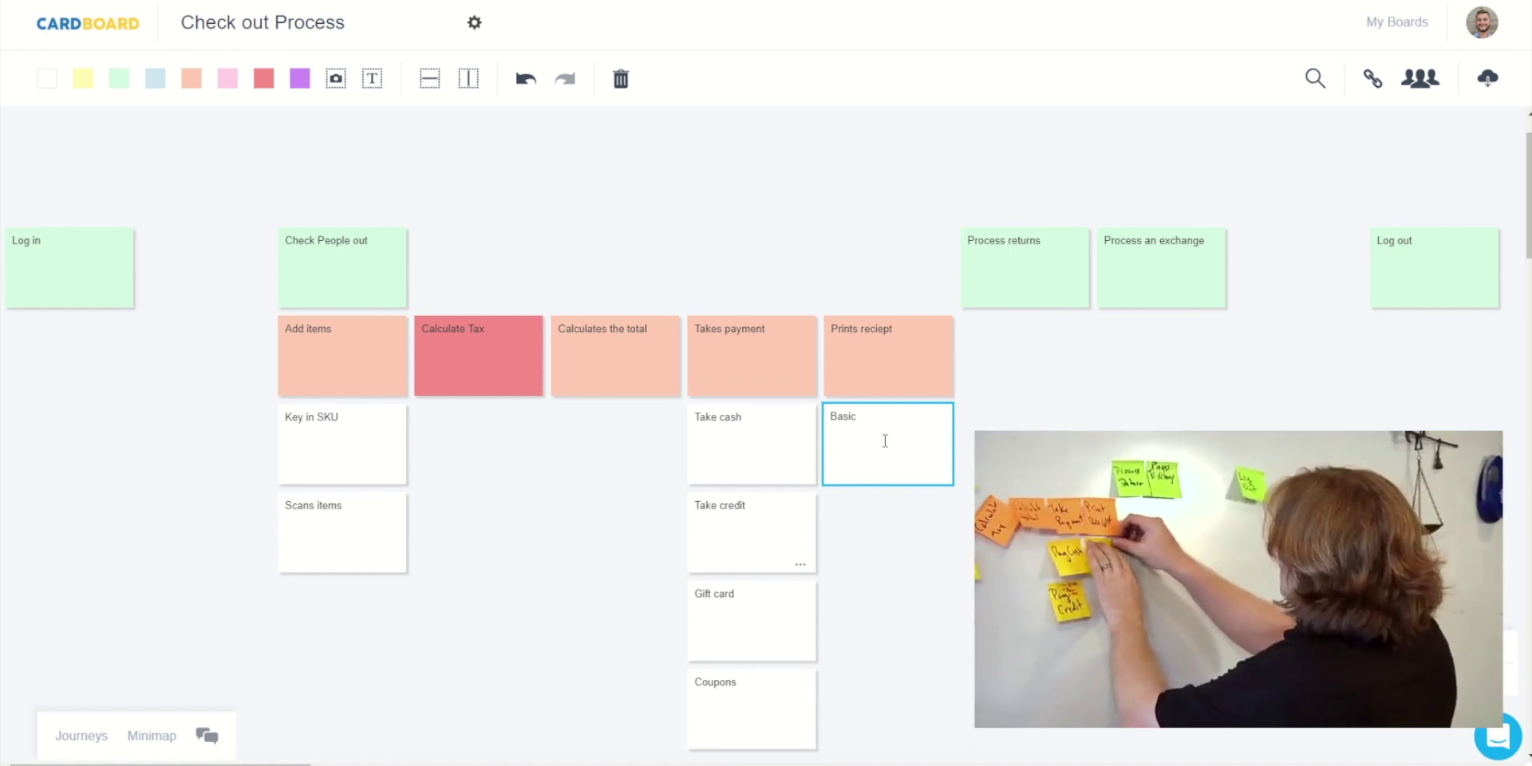
{"action": "type", "text": "re"}
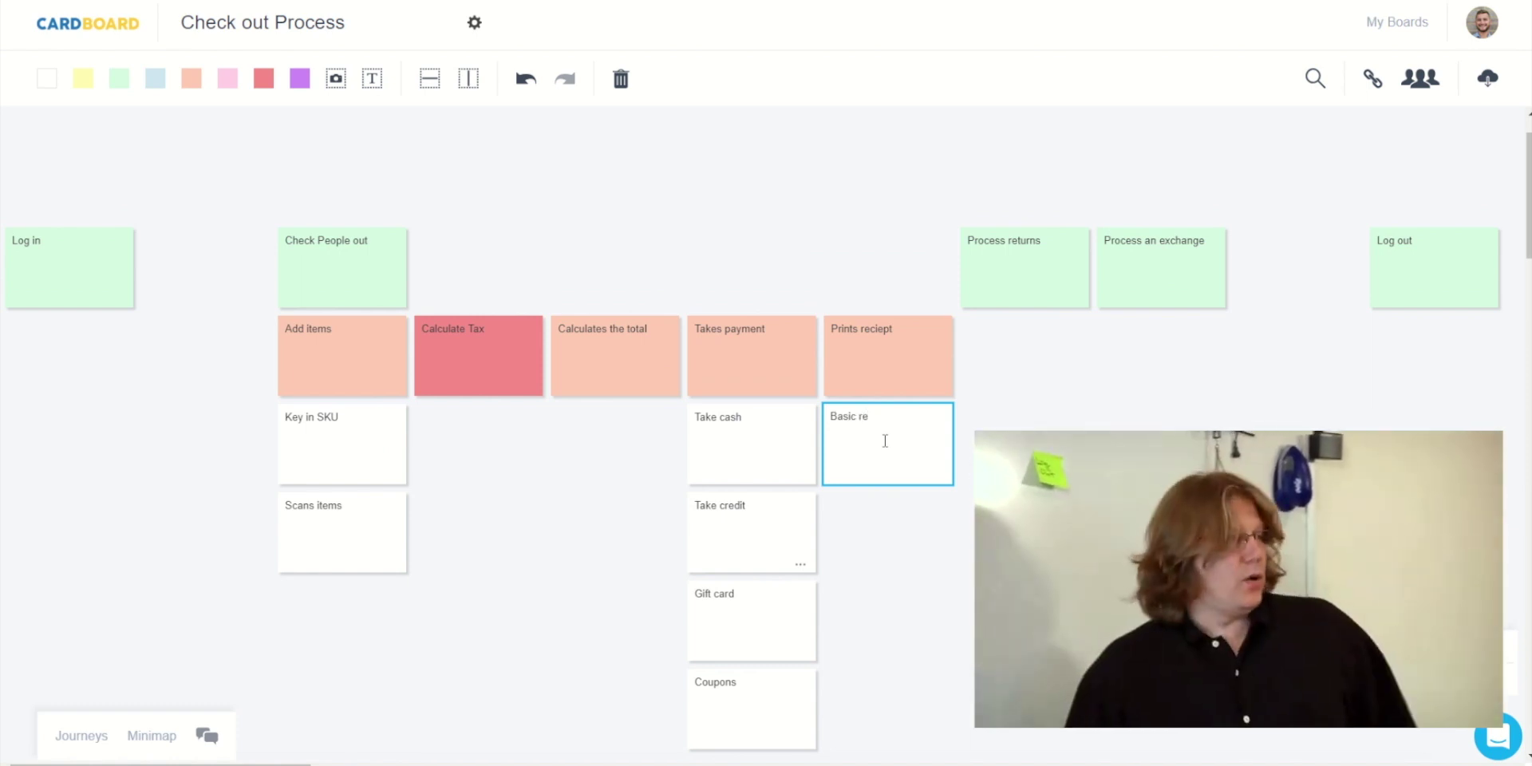
{"action": "type", "text": "ciept"}
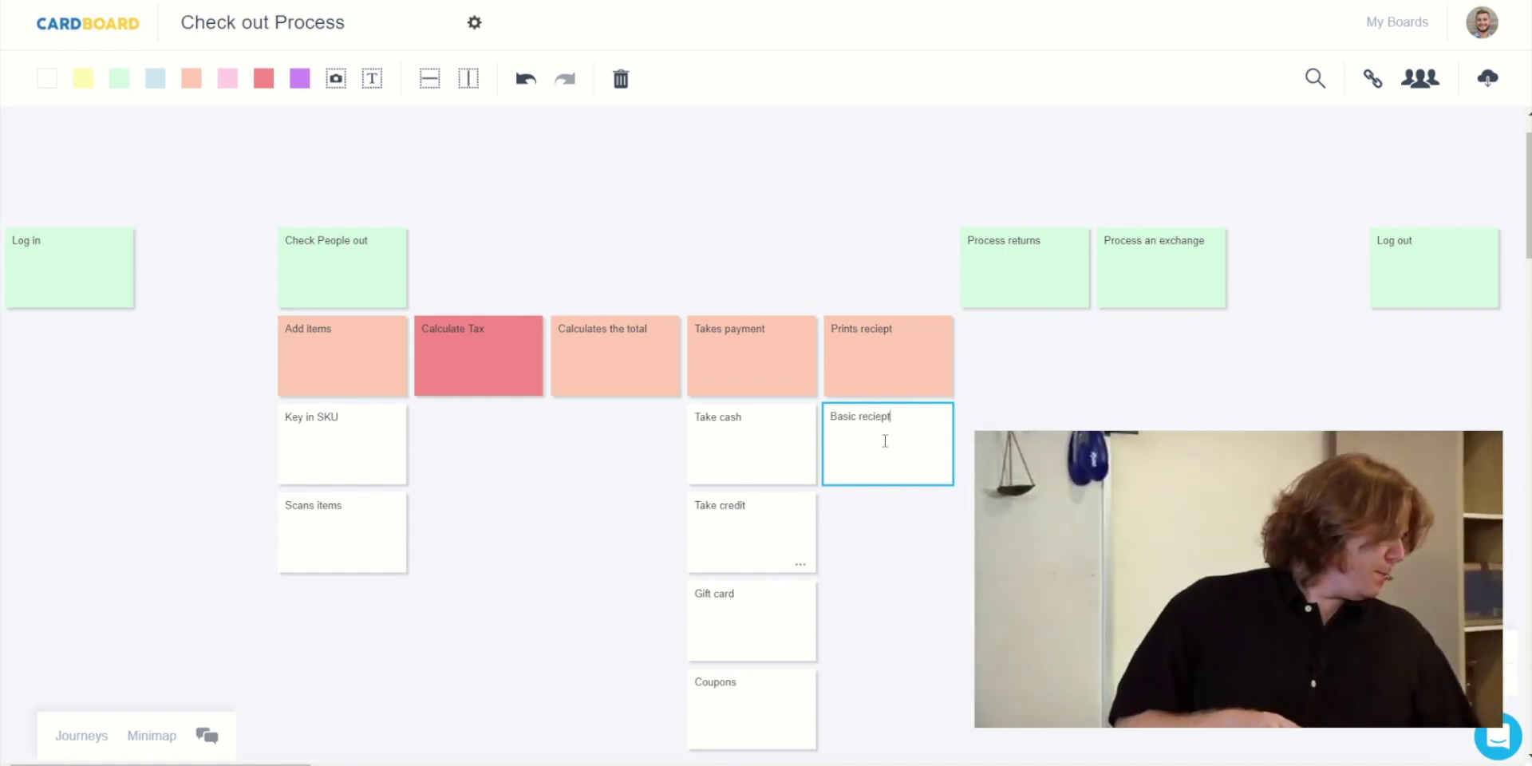
{"action": "key", "text": "Escape"}
{"action": "left_click_drag", "start_coordinate": [67, 80], "coordinate": [884, 549]}
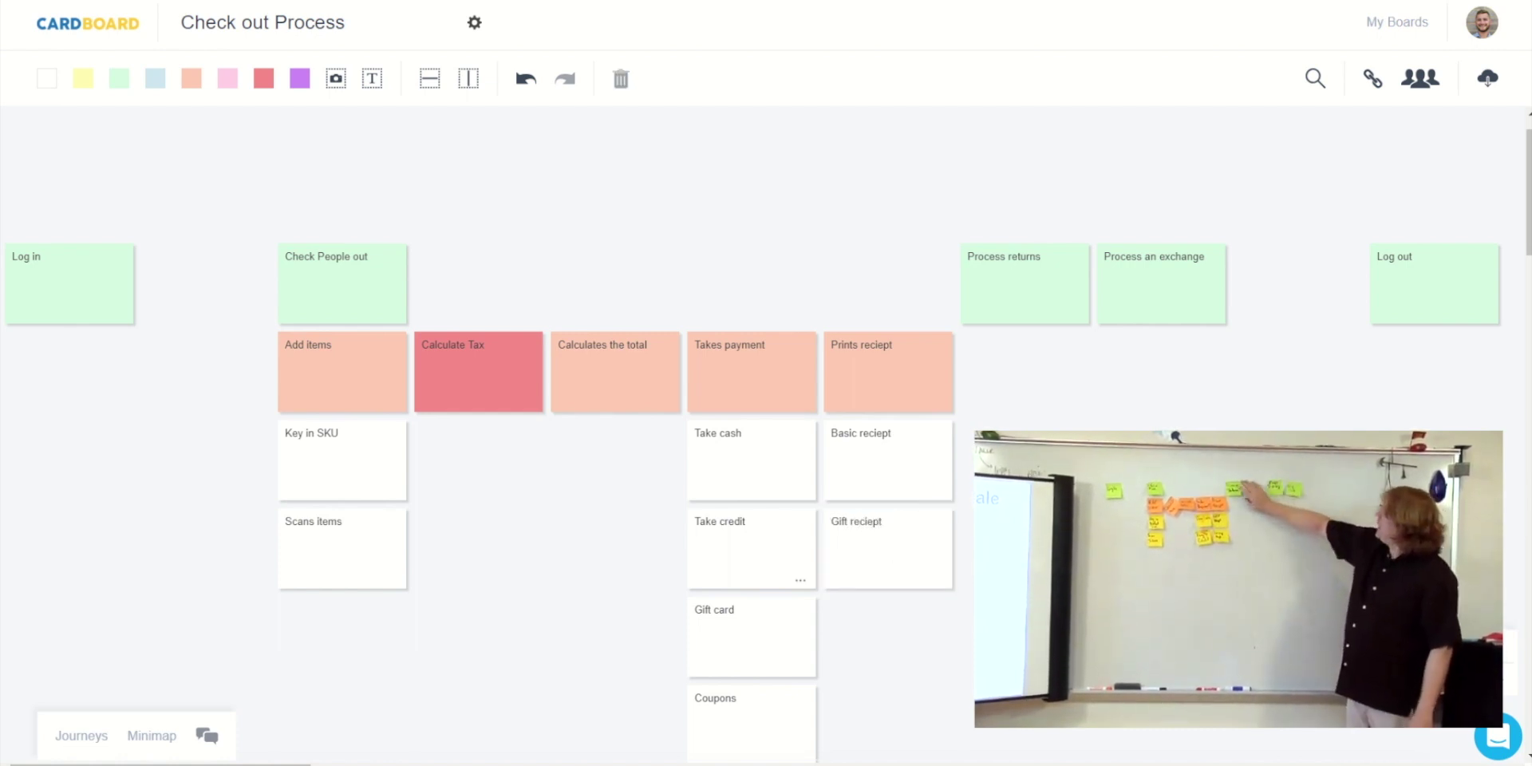
Insert a new green card in the activity row directly before "Process returns".
{"action": "left_click", "coordinate": [1507, 691]}
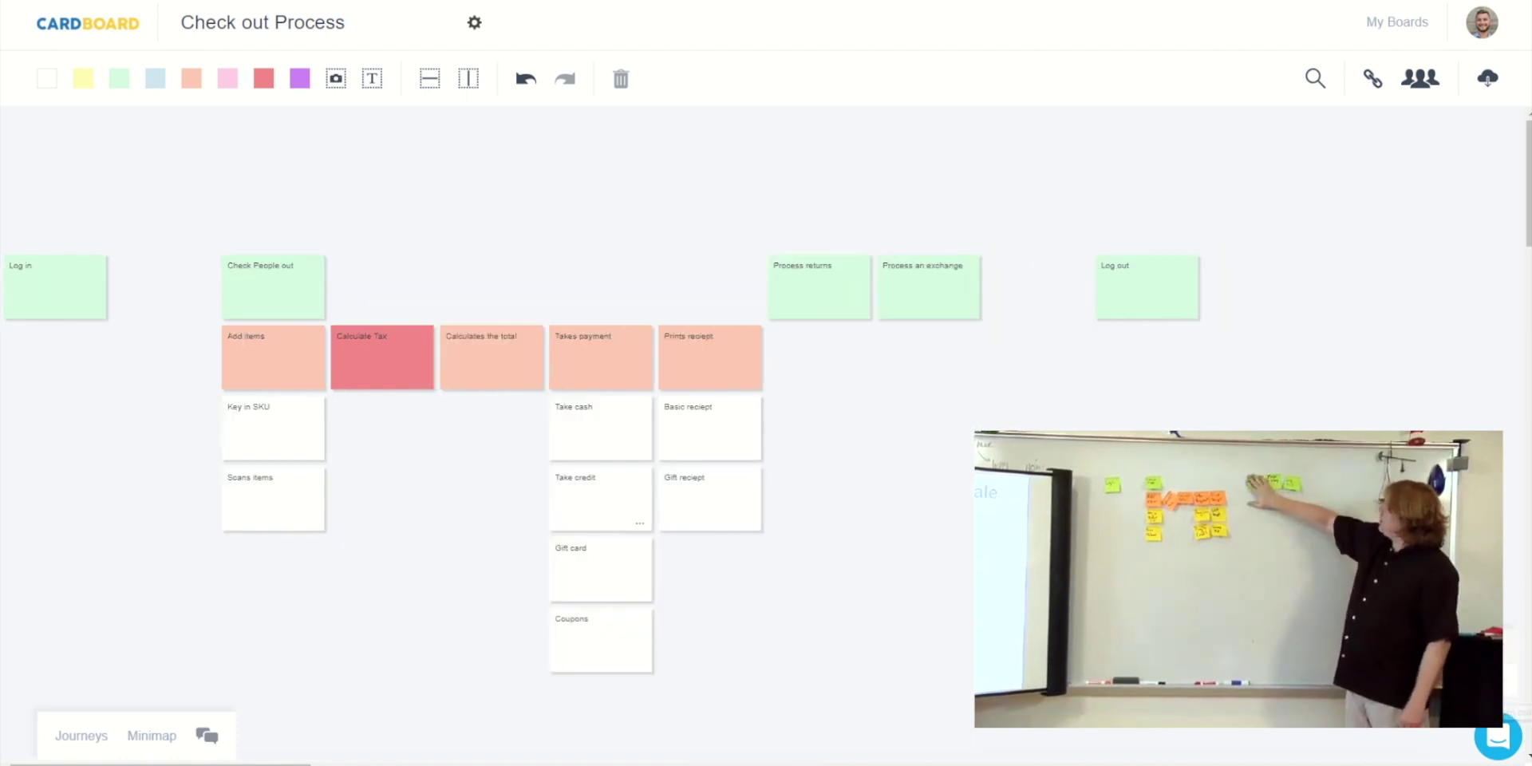
{"action": "left_click", "coordinate": [1508, 670]}
{"action": "scroll", "coordinate": [766, 478], "scroll_direction": "down", "scroll_amount": 1}
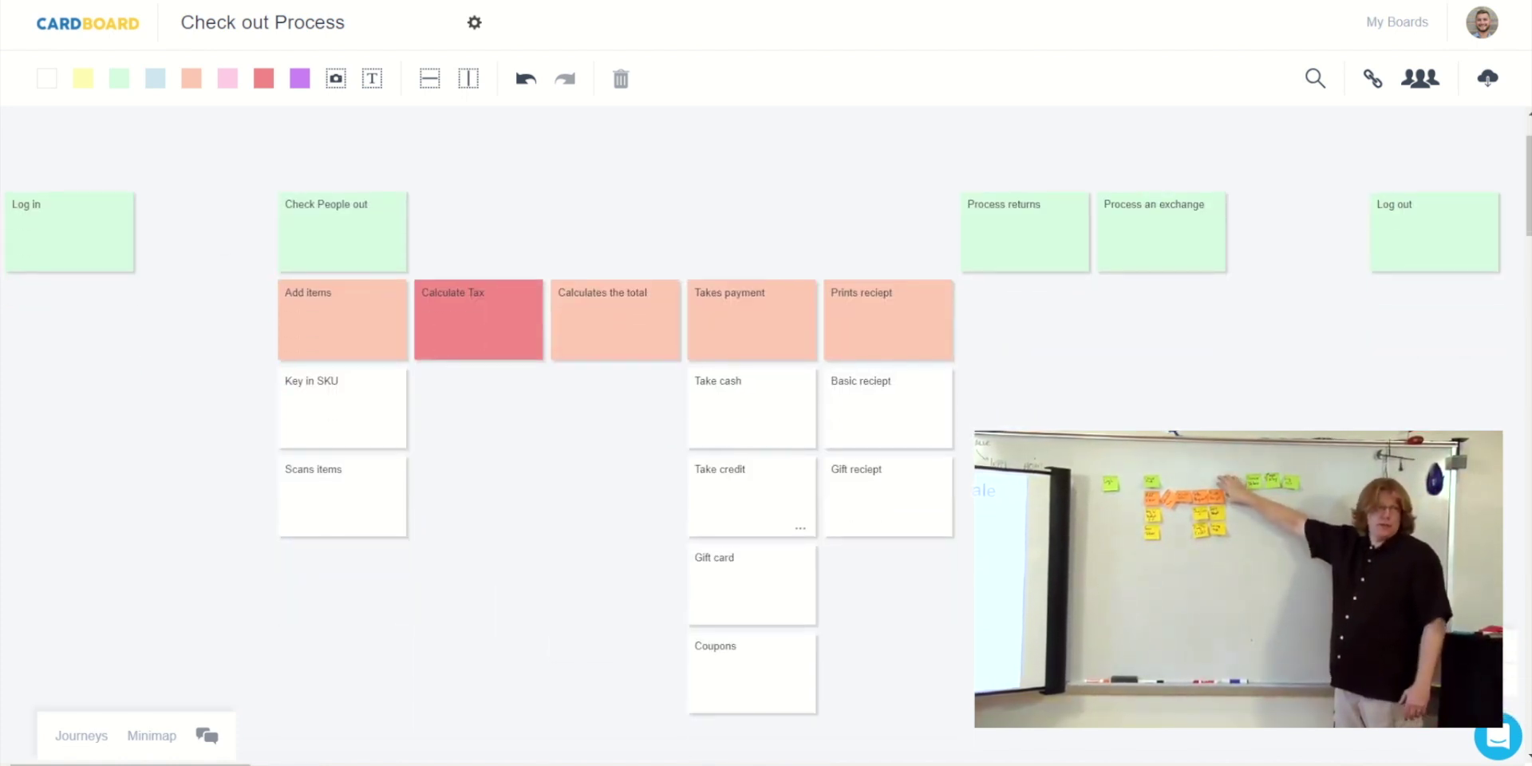
{"action": "scroll", "coordinate": [766, 478], "scroll_direction": "down", "scroll_amount": 1}
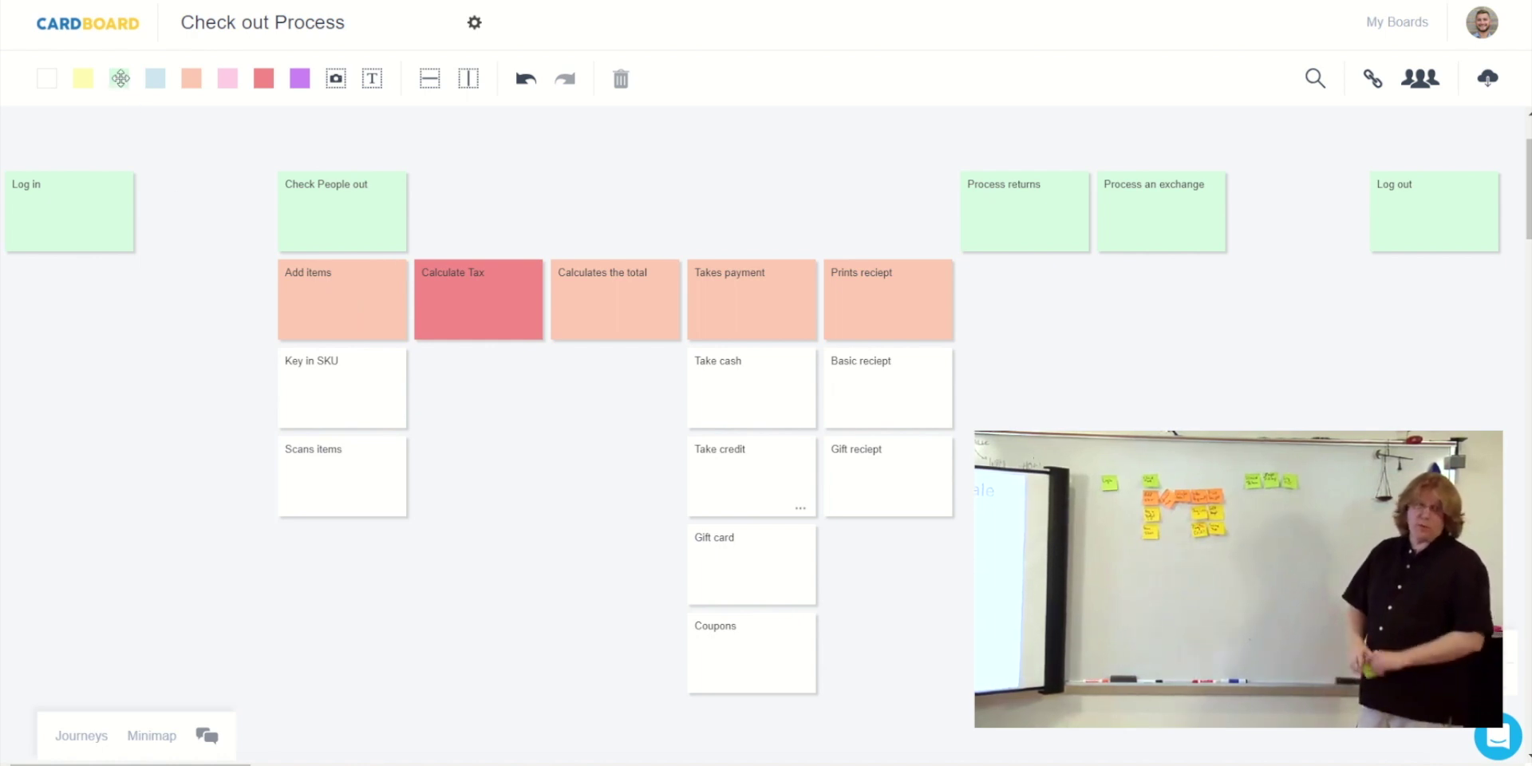
{"action": "left_click_drag", "start_coordinate": [120, 77], "coordinate": [1012, 257]}
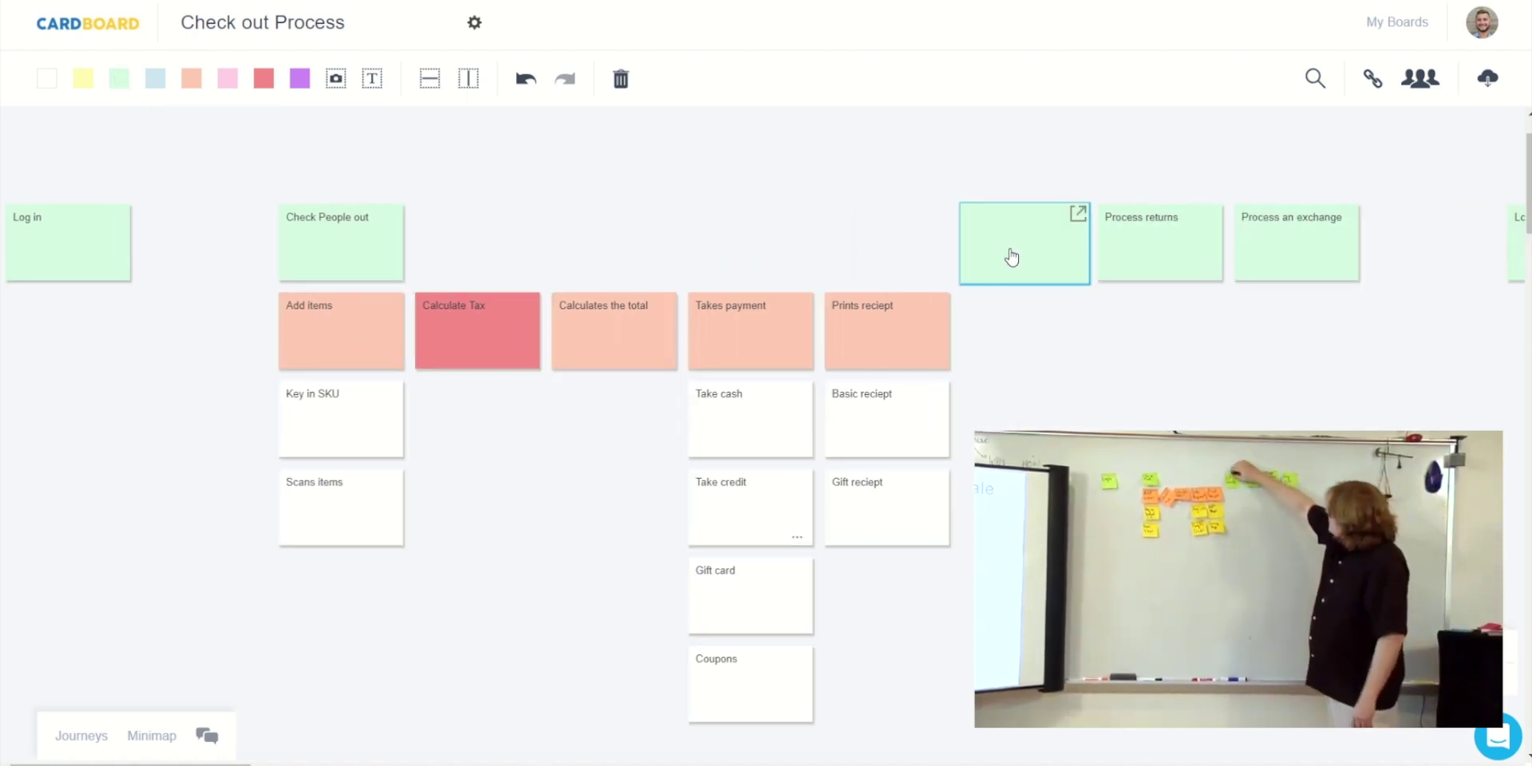